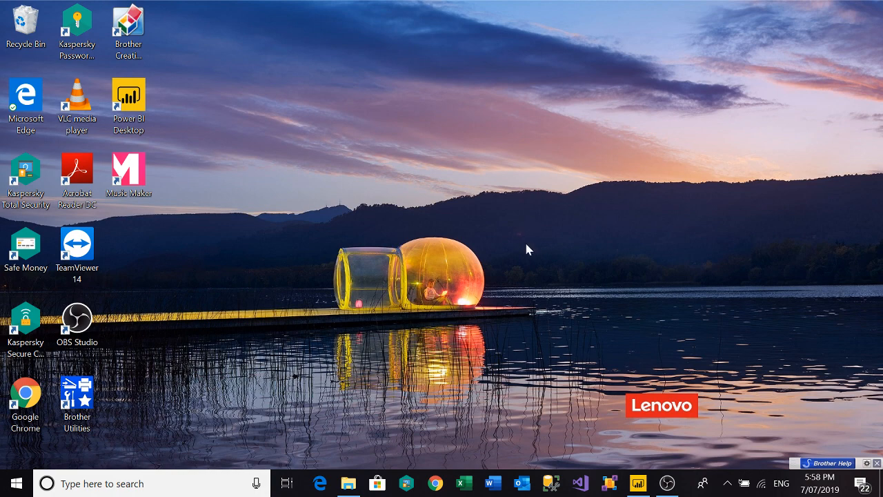
Step: Open Google Chrome and search the web for "power bi desktop download"
{"action": "left_click", "coordinate": [435, 483]}
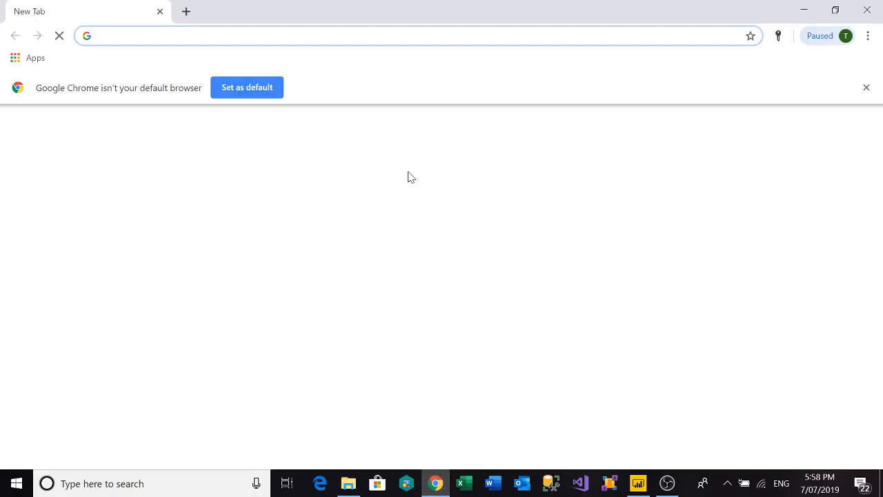
{"action": "type", "text": "power"}
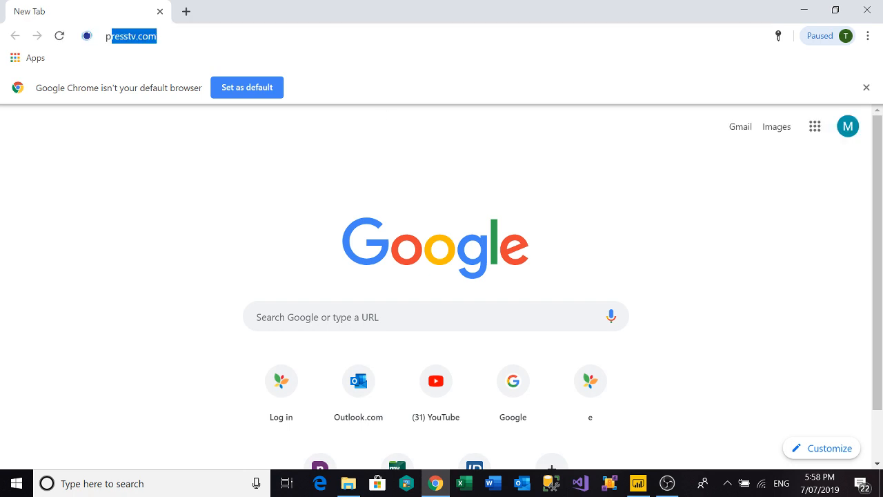
{"action": "type", "text": " bi d"}
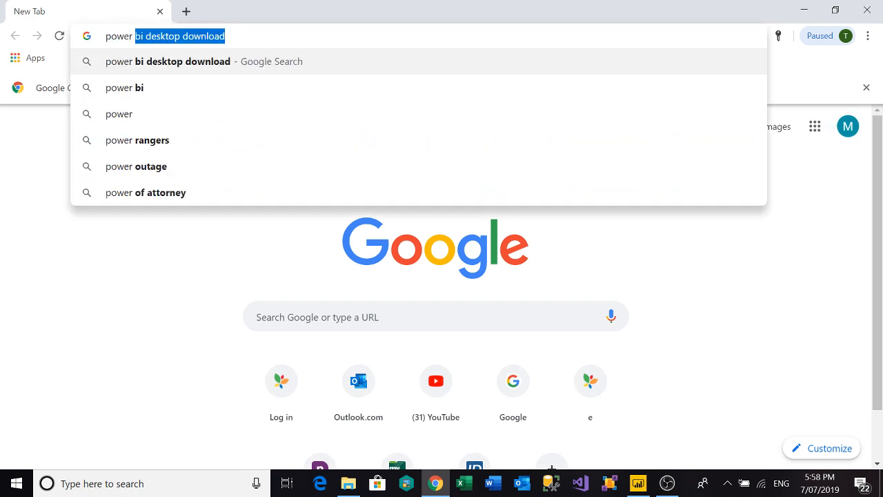
{"action": "key", "text": "Return"}
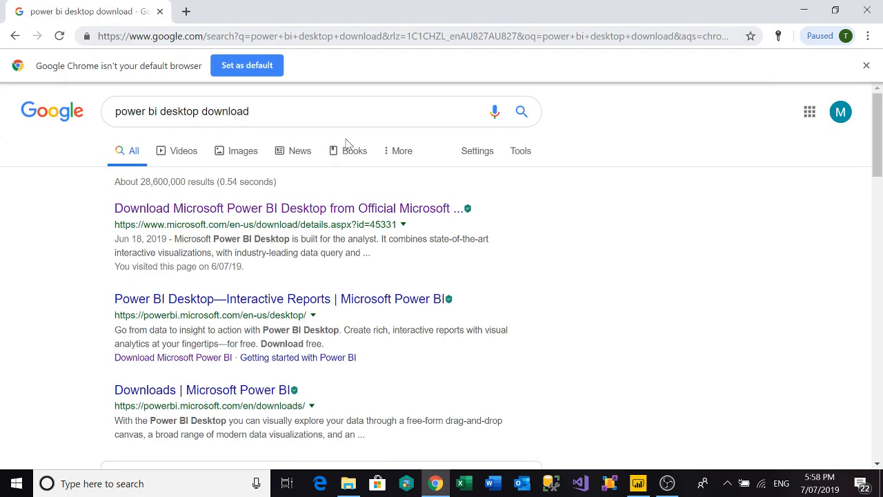
Step: Open the official Microsoft Download Center page for Power BI Desktop and view its language and download options
{"action": "left_click", "coordinate": [331, 214]}
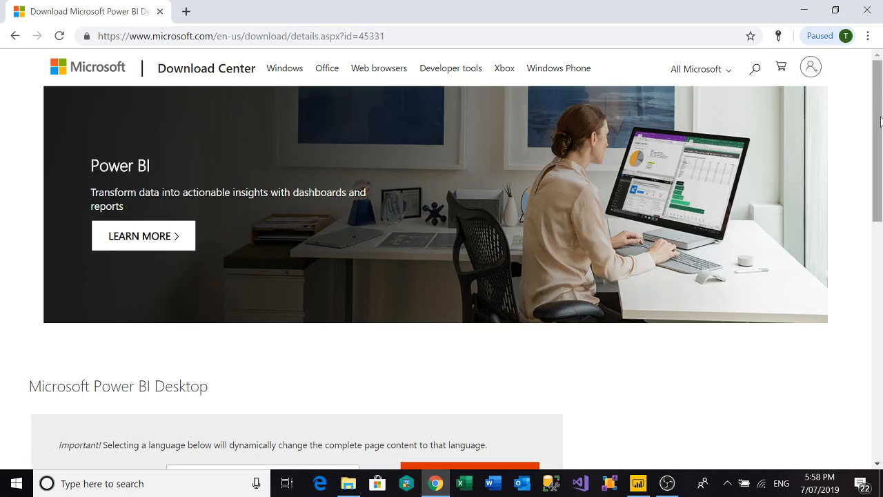
{"action": "left_click_drag", "start_coordinate": [880, 122], "coordinate": [881, 210]}
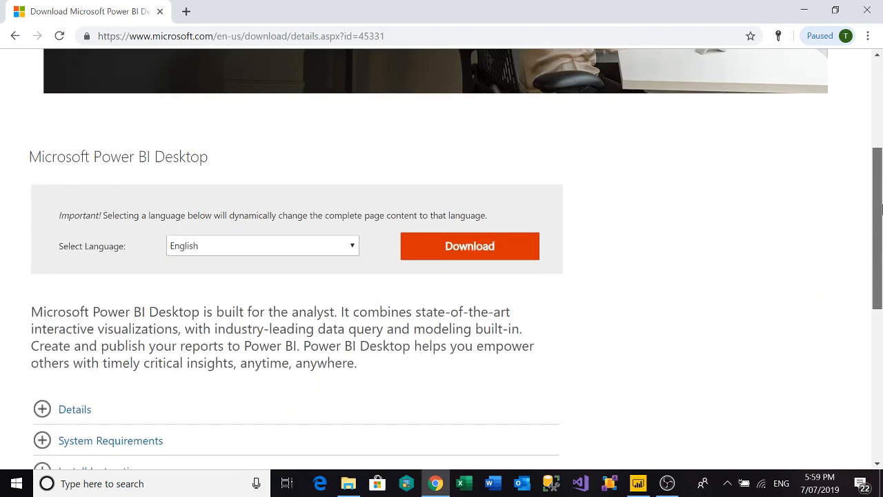
{"action": "scroll", "coordinate": [880, 210], "scroll_direction": "up", "scroll_amount": 3}
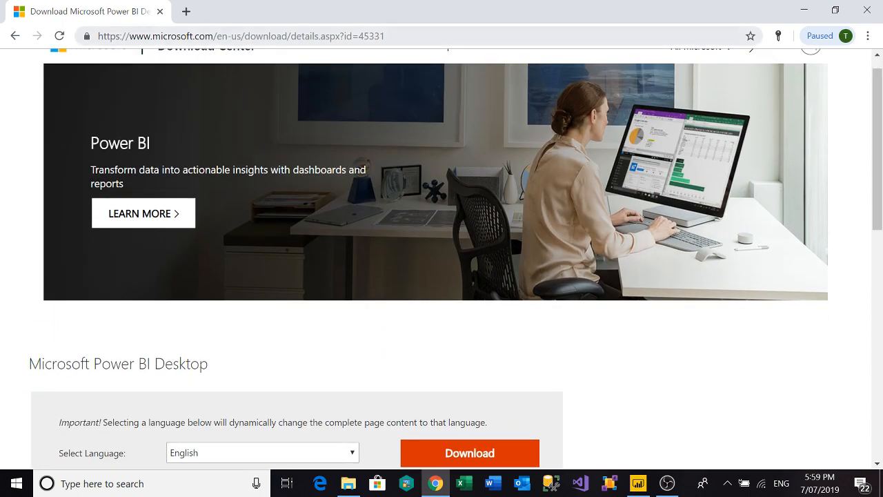
{"action": "left_click", "coordinate": [377, 39]}
{"action": "type", "text": "www.youtube.com"}
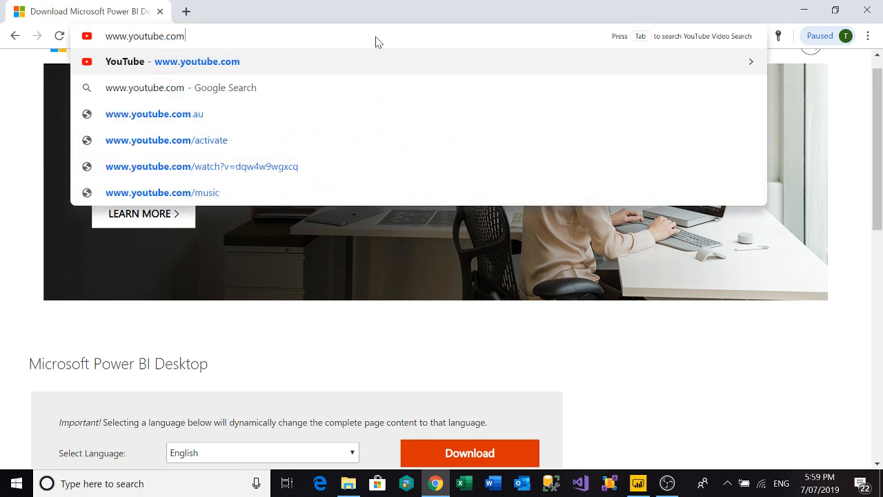
{"action": "key", "text": "Return"}
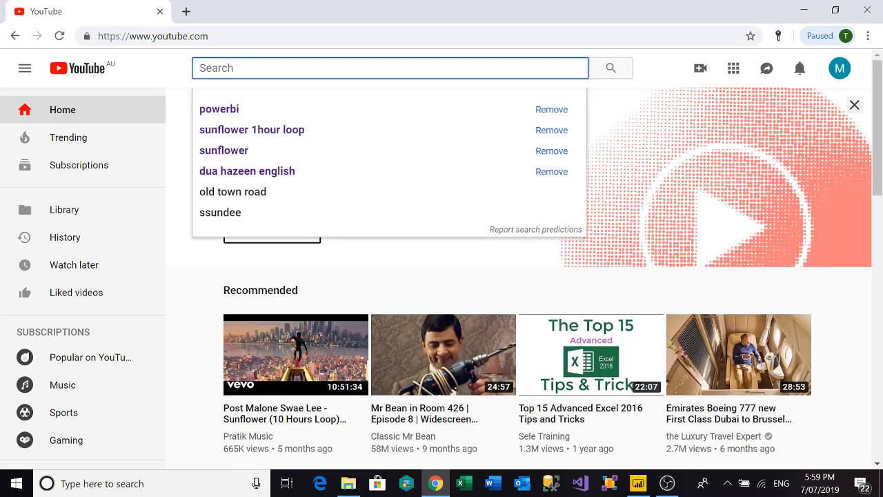
{"action": "type", "text": "power bi tuto"}
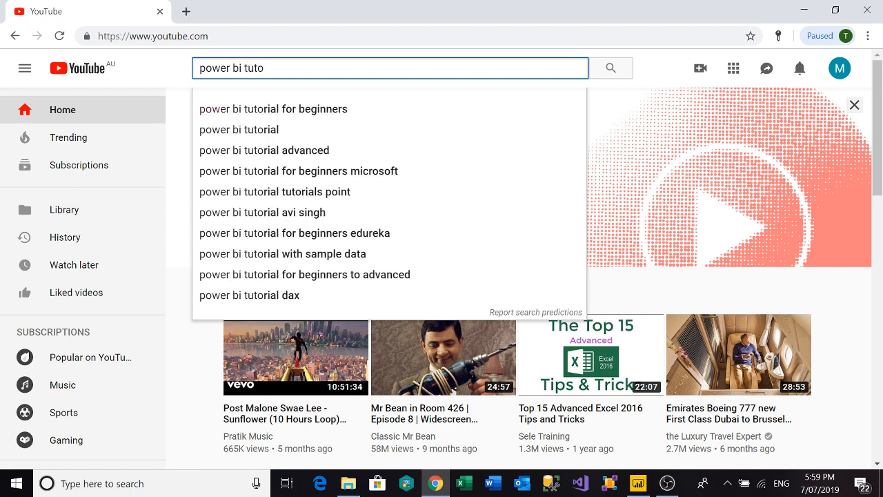
{"action": "key", "text": "Down"}
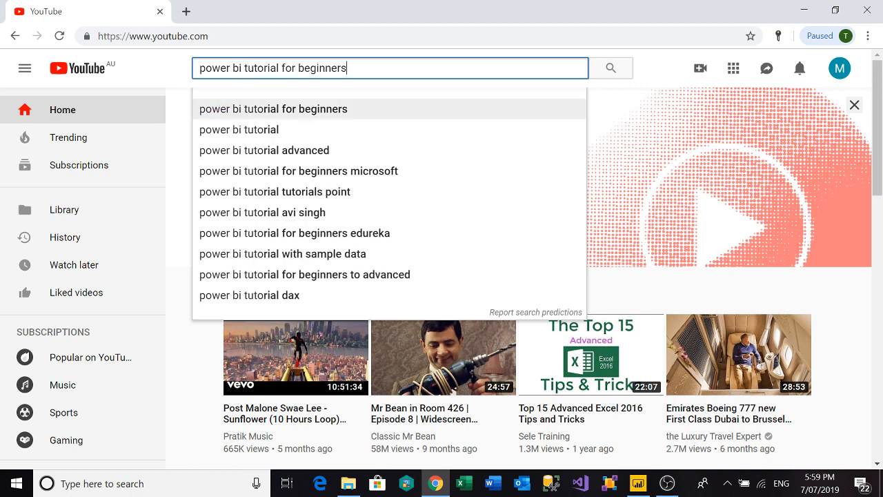
{"action": "key", "text": "Return"}
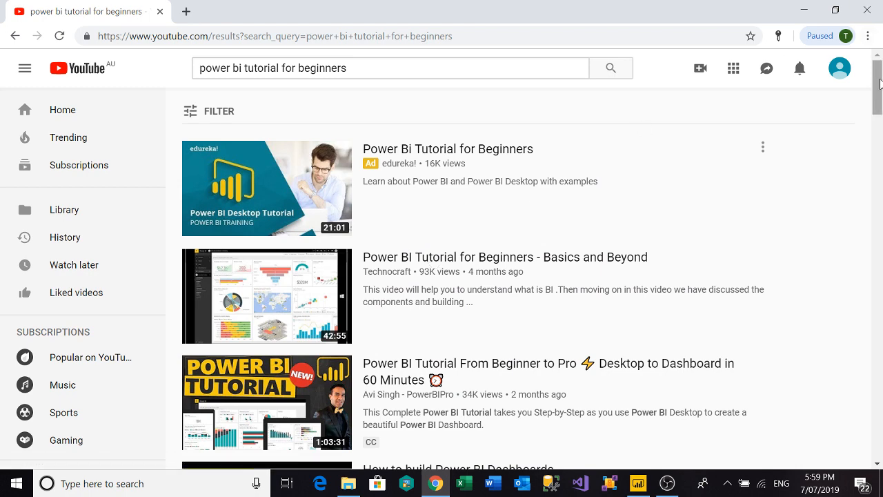
{"action": "left_click_drag", "start_coordinate": [880, 82], "coordinate": [880, 102]}
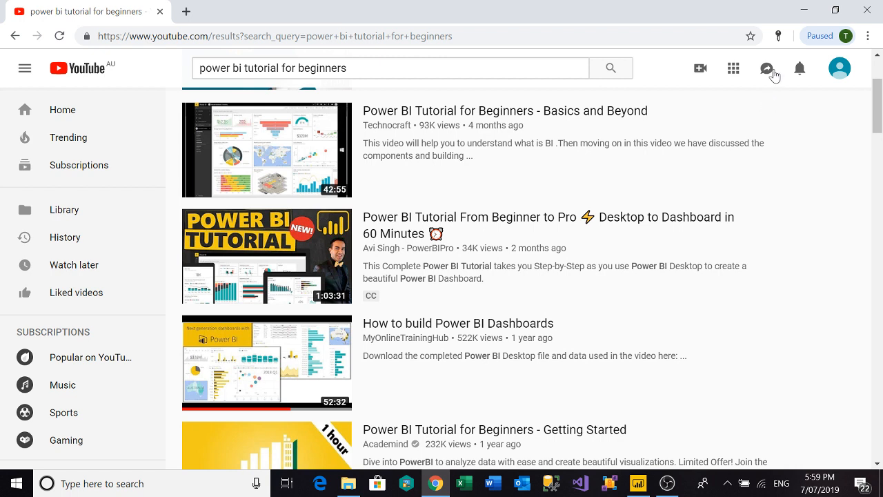
{"action": "left_click", "coordinate": [867, 16]}
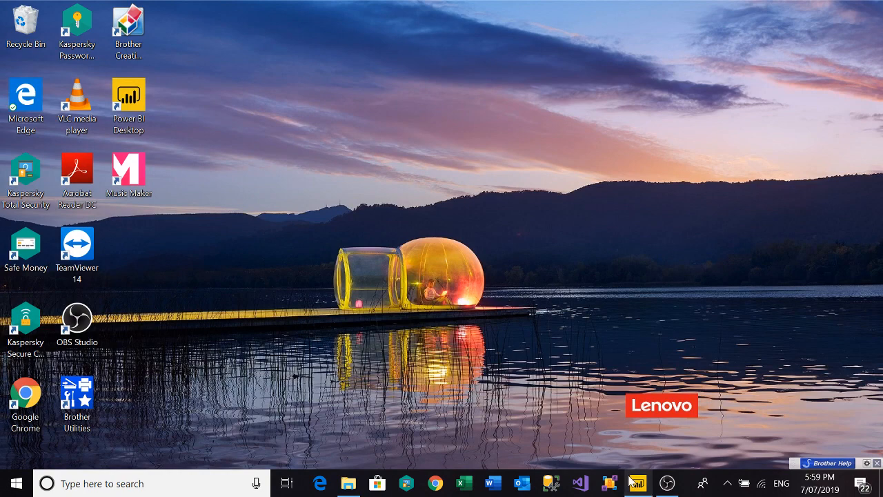
Step: Switch to Power BI Desktop, and open AyaanSales.xlsx from the PowerBI folder in Excel
{"action": "left_click", "coordinate": [635, 483]}
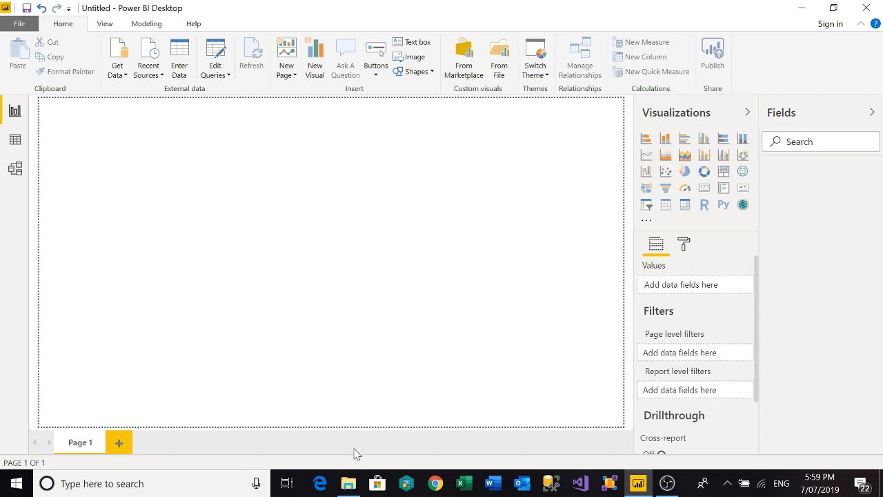
{"action": "left_click", "coordinate": [348, 484]}
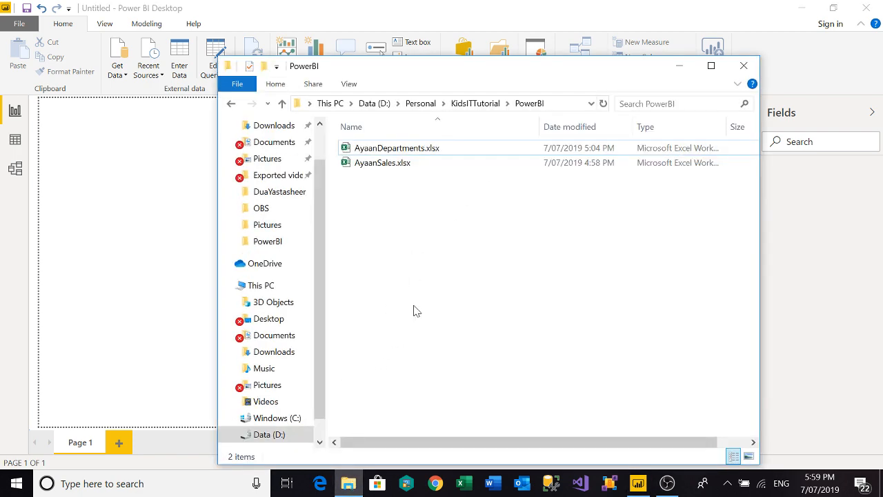
{"action": "left_click", "coordinate": [394, 169]}
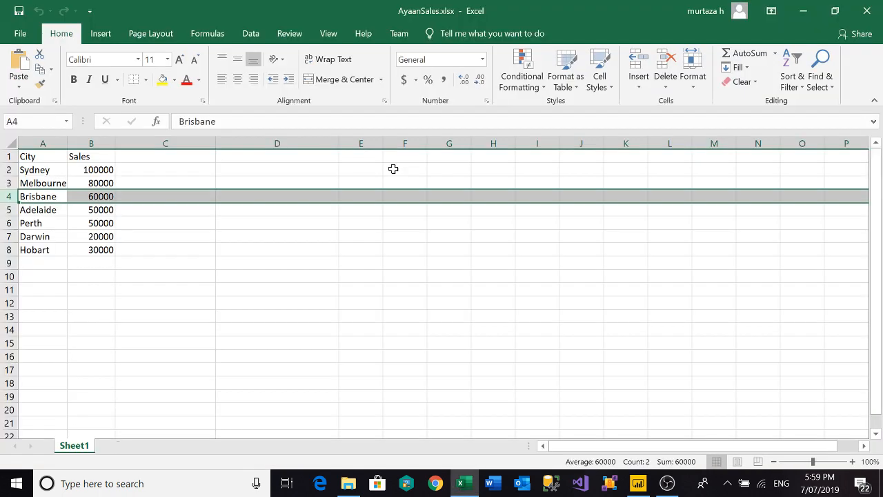
Step: Review the City and Sales columns of the AyaanSales.xlsx workbook row by row and close the workbook
{"action": "left_click", "coordinate": [125, 181]}
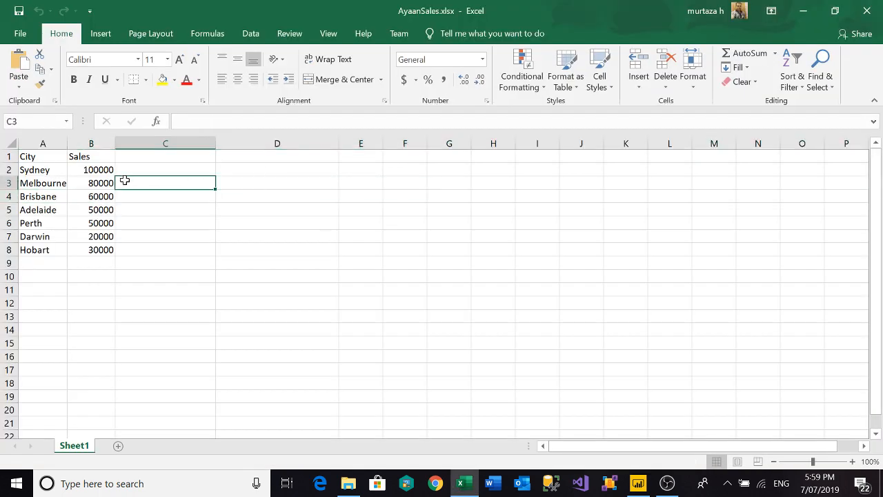
{"action": "left_click", "coordinate": [49, 160]}
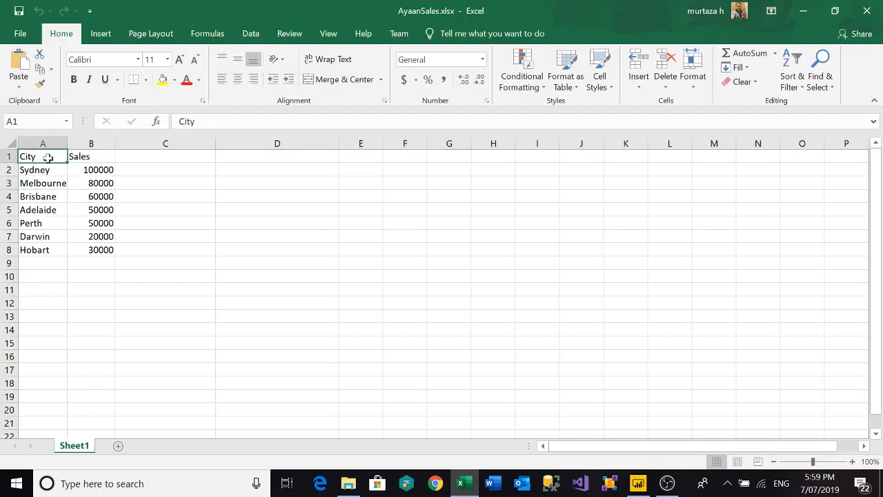
{"action": "left_click", "coordinate": [92, 157]}
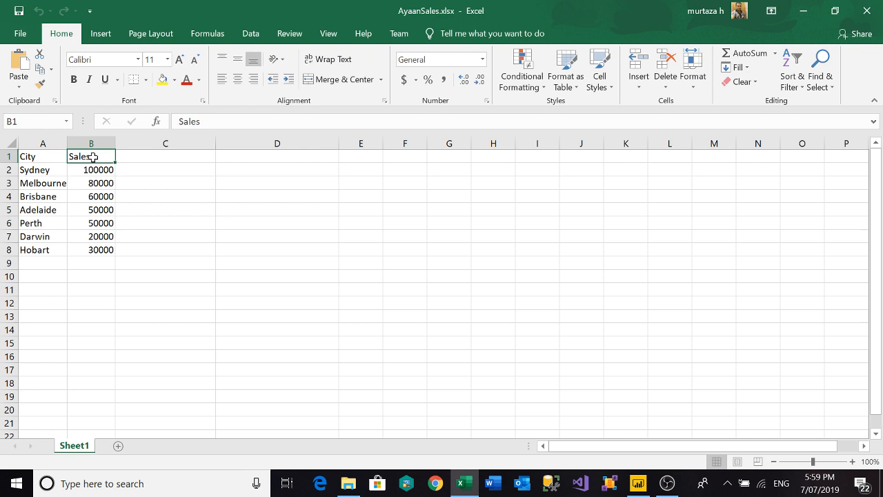
{"action": "left_click", "coordinate": [47, 171]}
{"action": "left_click", "coordinate": [45, 184]}
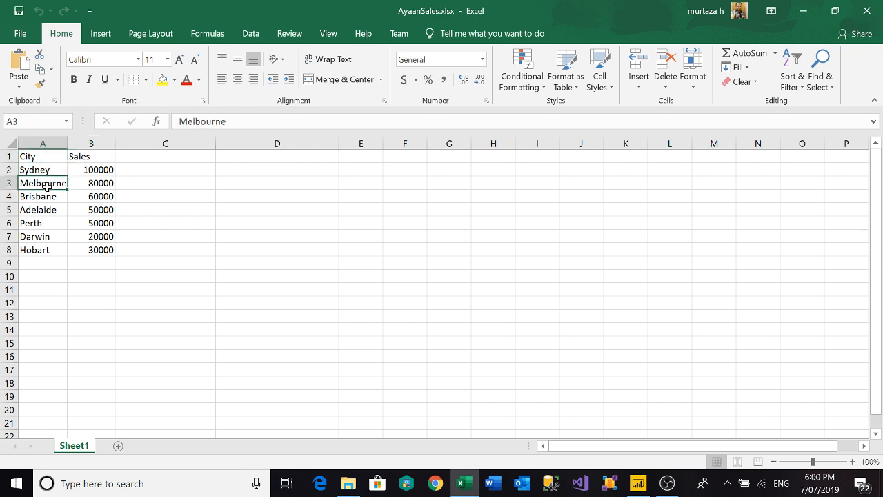
{"action": "left_click", "coordinate": [46, 198]}
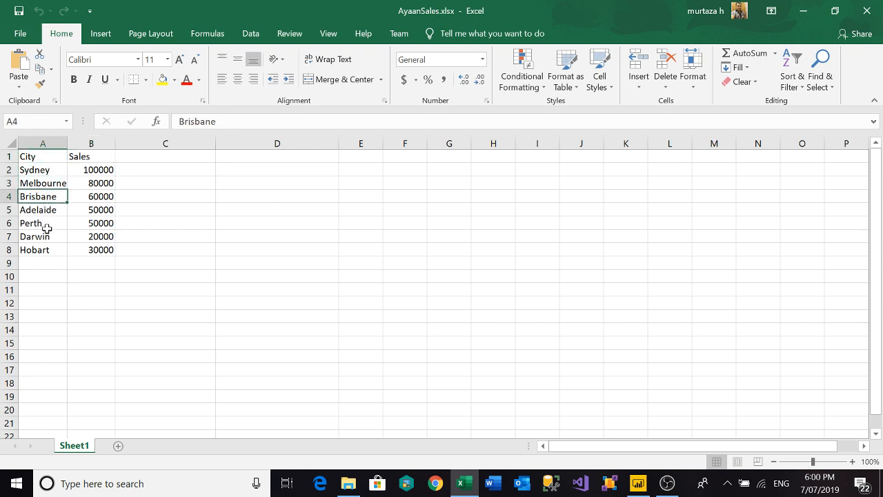
{"action": "left_click", "coordinate": [92, 174]}
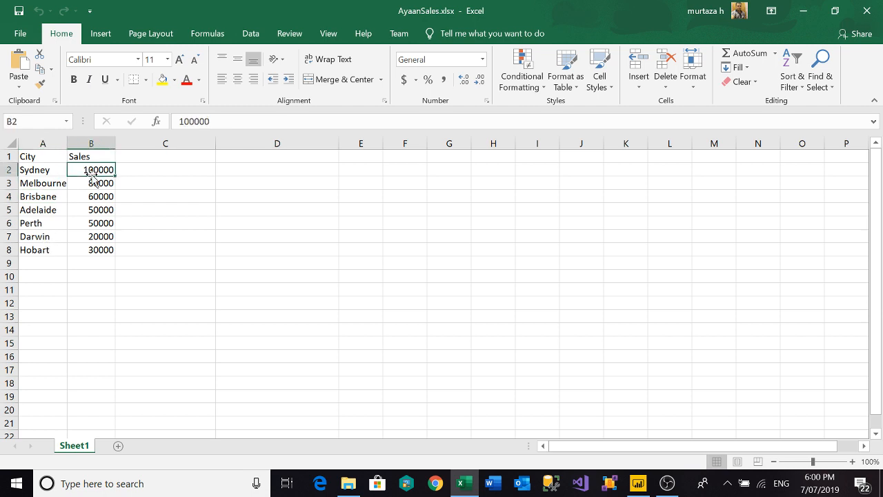
{"action": "left_click", "coordinate": [90, 183]}
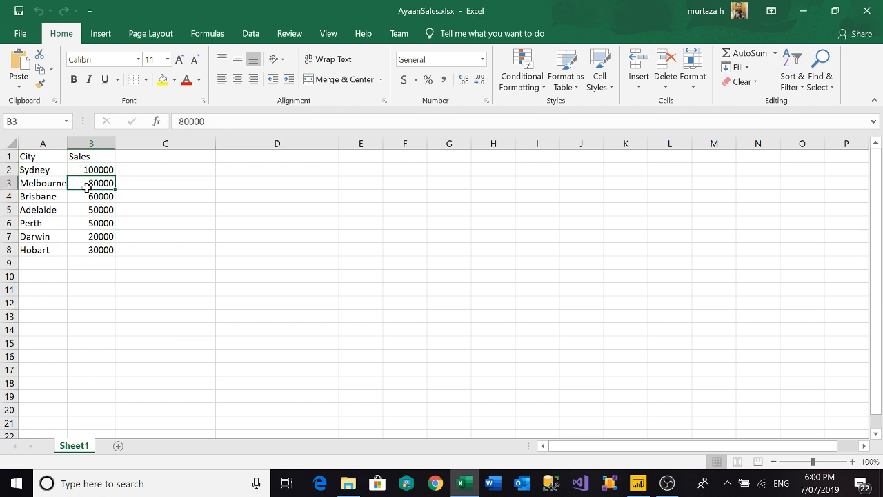
{"action": "left_click", "coordinate": [89, 202]}
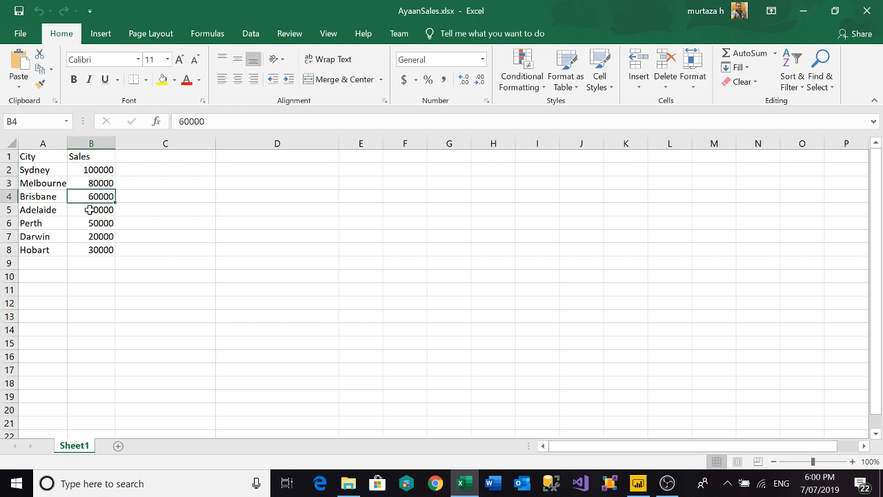
{"action": "left_click", "coordinate": [90, 210]}
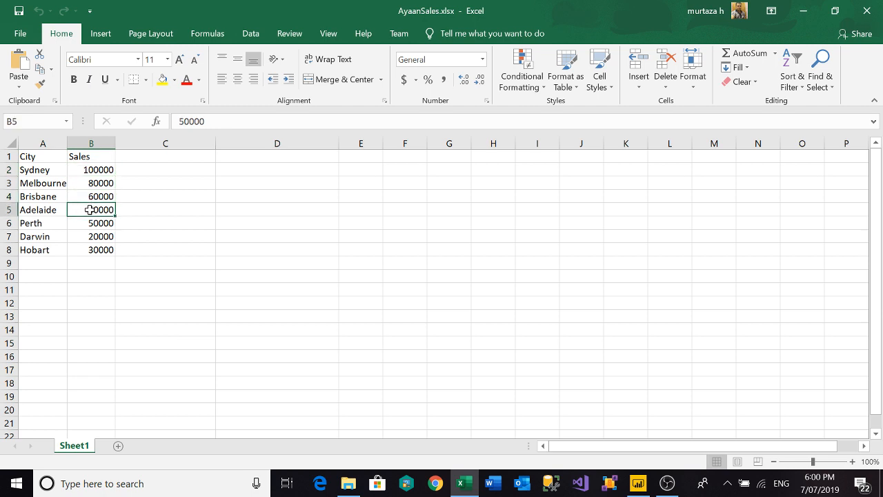
{"action": "left_click", "coordinate": [90, 248]}
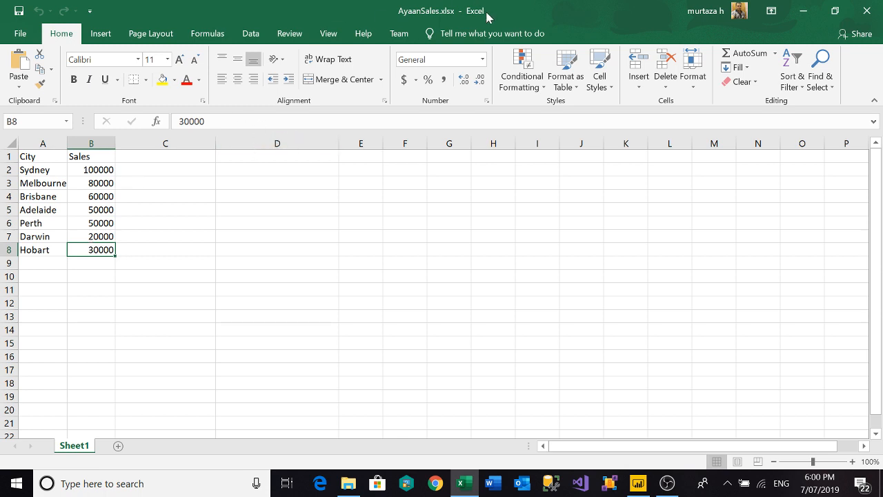
{"action": "left_click", "coordinate": [867, 10]}
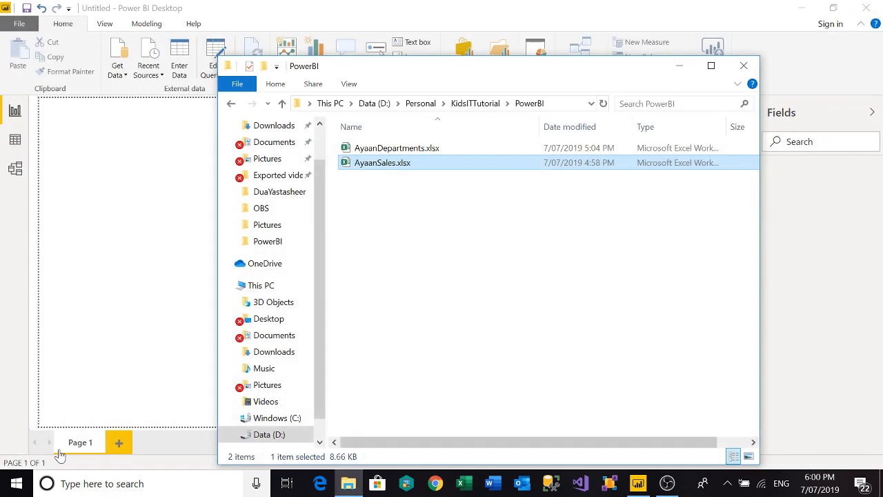
Step: Return to Power BI Desktop, connect to the Excel file AyaanSales.xlsx as a data source and select Sheet1 for import
{"action": "left_click", "coordinate": [193, 306]}
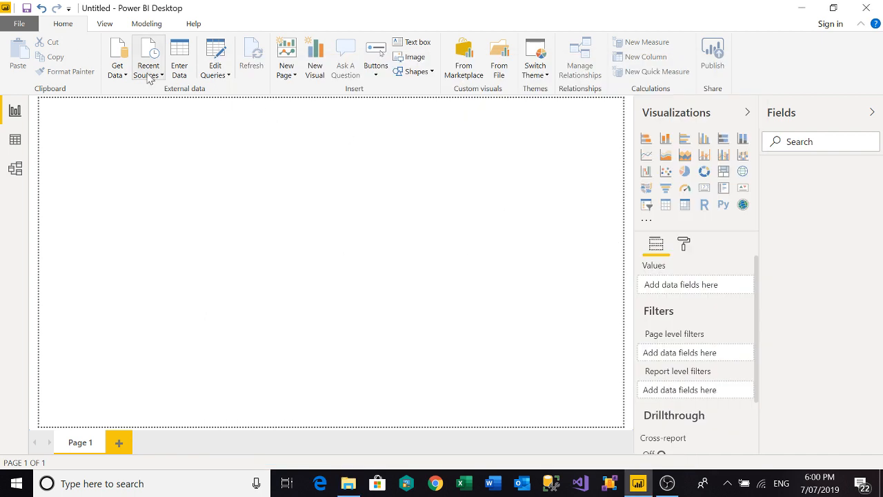
{"action": "left_click", "coordinate": [125, 76]}
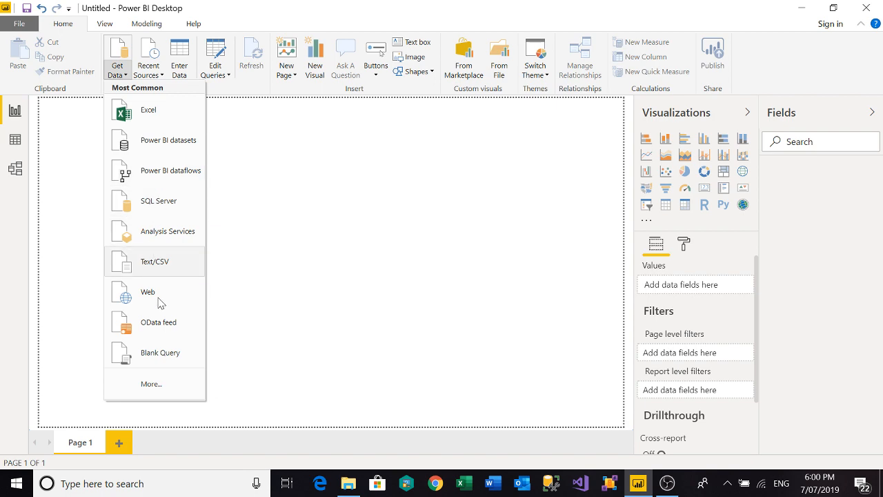
{"action": "left_click", "coordinate": [158, 127]}
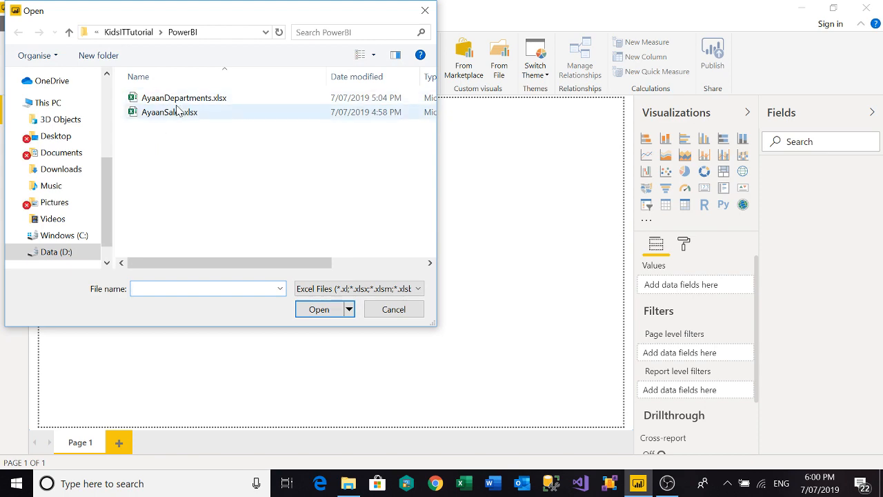
{"action": "left_click", "coordinate": [178, 112]}
{"action": "double_click", "coordinate": [178, 111]}
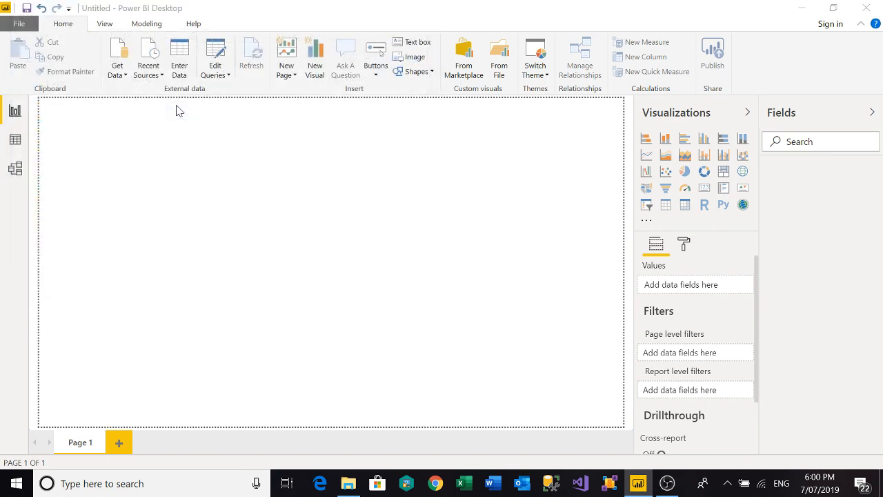
{"action": "left_click", "coordinate": [180, 113]}
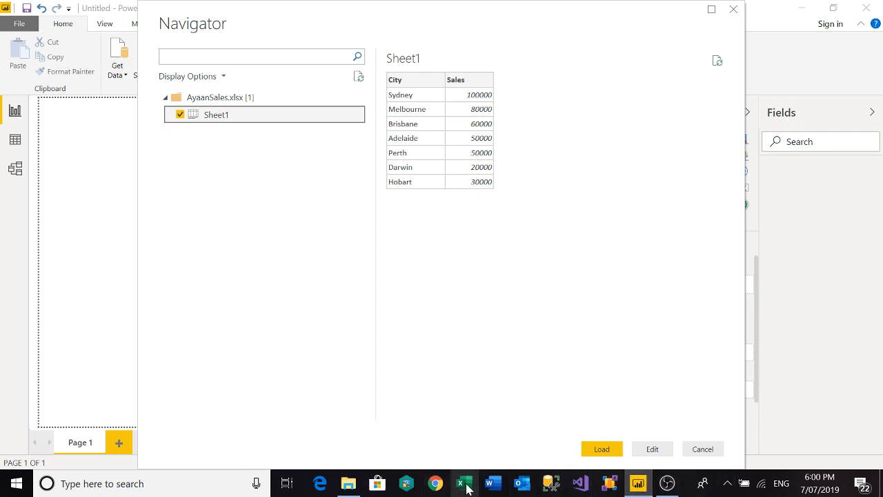
Step: Open AyaanSales.xlsx from the PowerBI folder in Excel, check its Sheet1 worksheet and close the workbook
{"action": "left_click", "coordinate": [348, 482]}
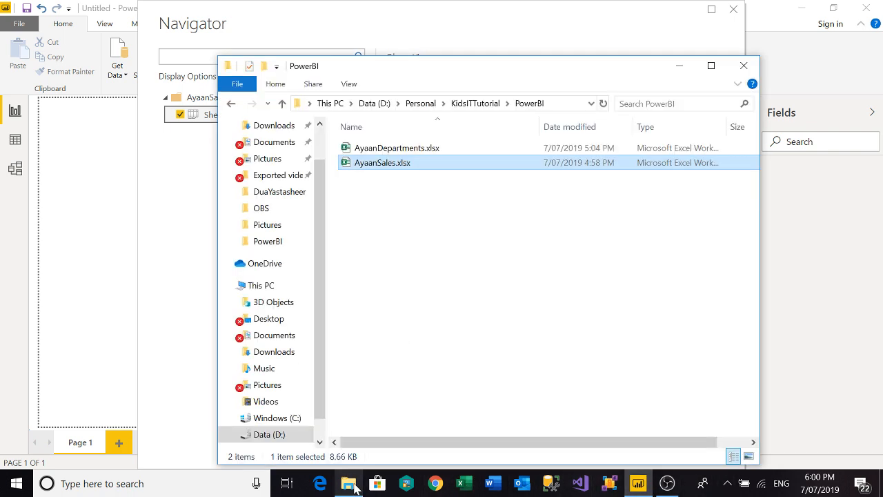
{"action": "double_click", "coordinate": [417, 163]}
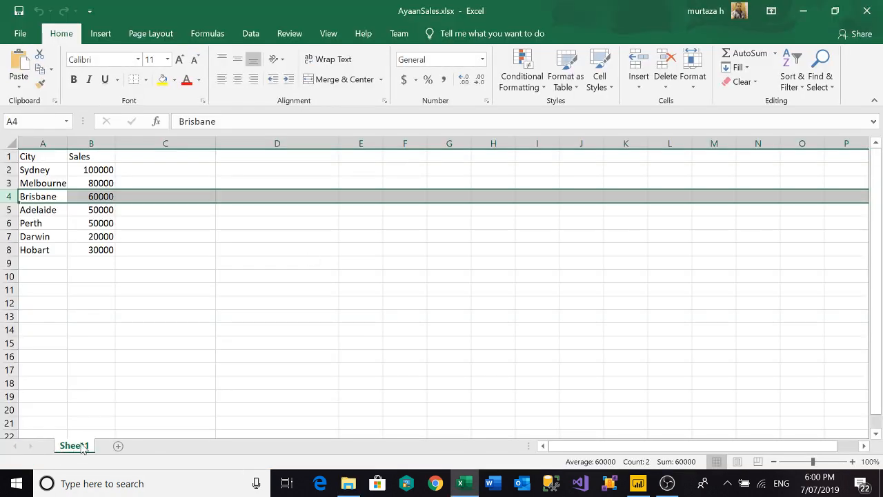
{"action": "left_click", "coordinate": [867, 11]}
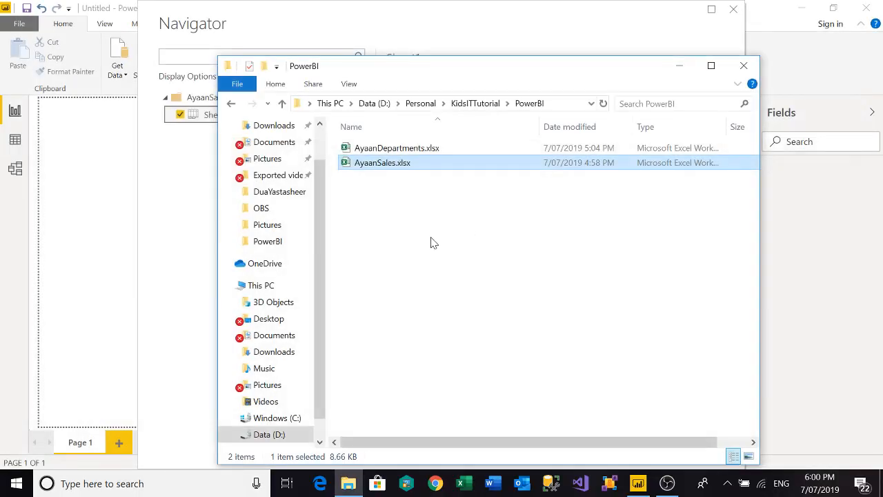
Step: Return to Power BI Desktop and load the selected Sheet1 table into the report
{"action": "left_click", "coordinate": [182, 193]}
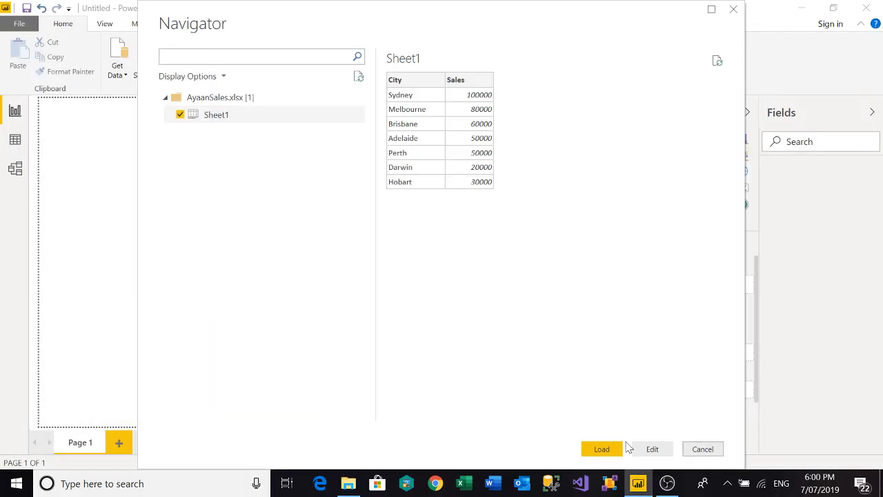
{"action": "left_click", "coordinate": [606, 453]}
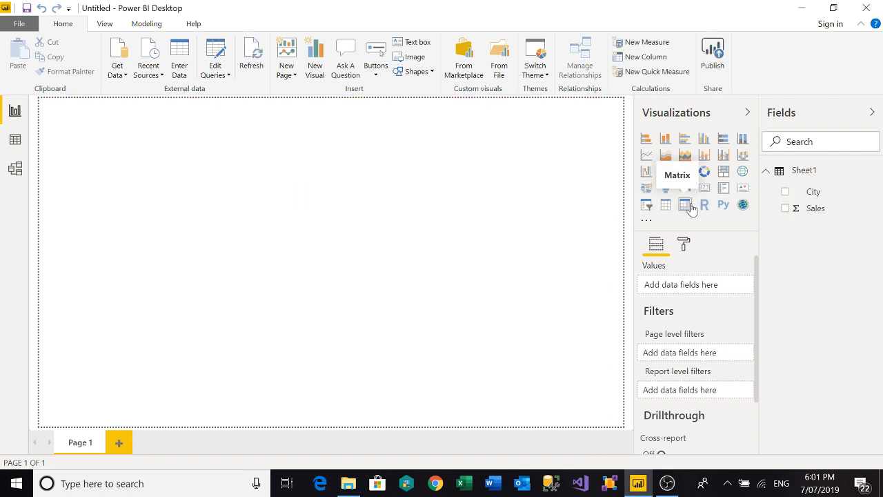
Step: Add a map visual to Page 1 with City as the location and Sales as the bubble size
{"action": "left_click", "coordinate": [743, 171]}
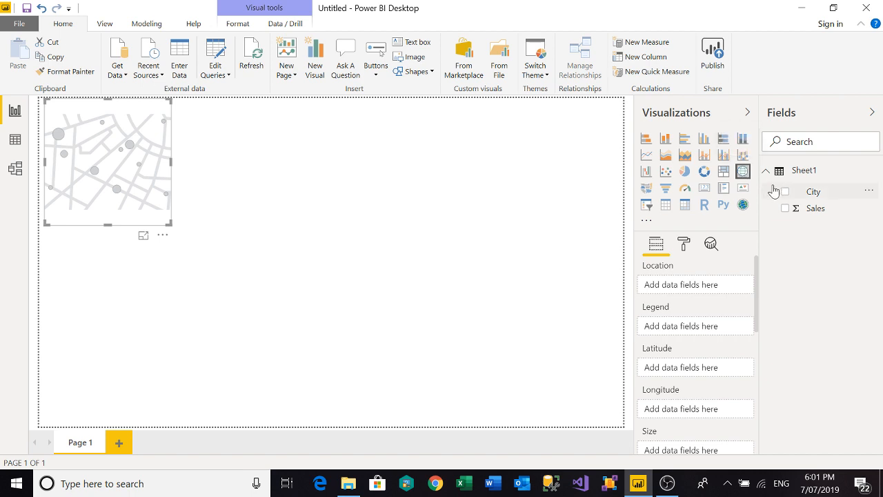
{"action": "left_click", "coordinate": [785, 192]}
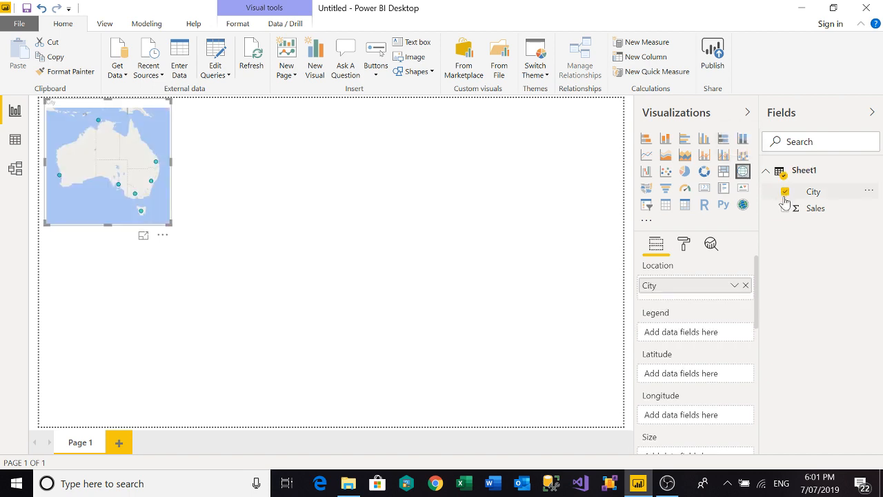
{"action": "left_click", "coordinate": [786, 208]}
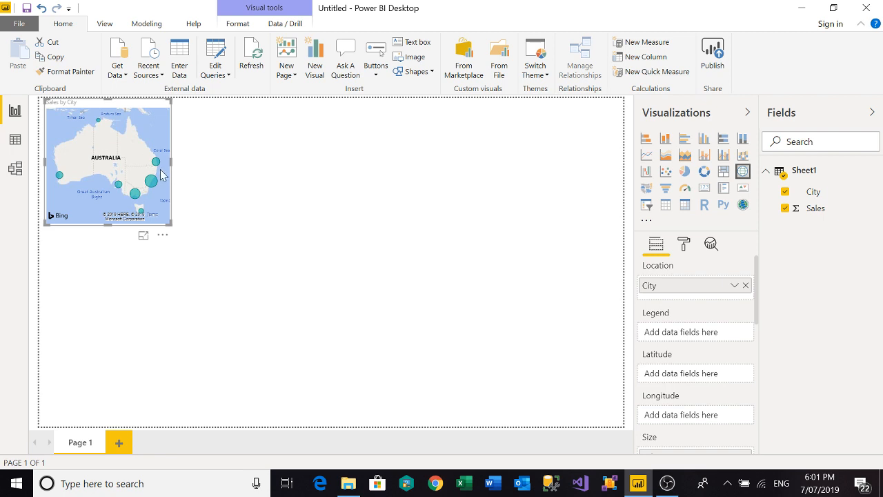
{"action": "left_click", "coordinate": [229, 195]}
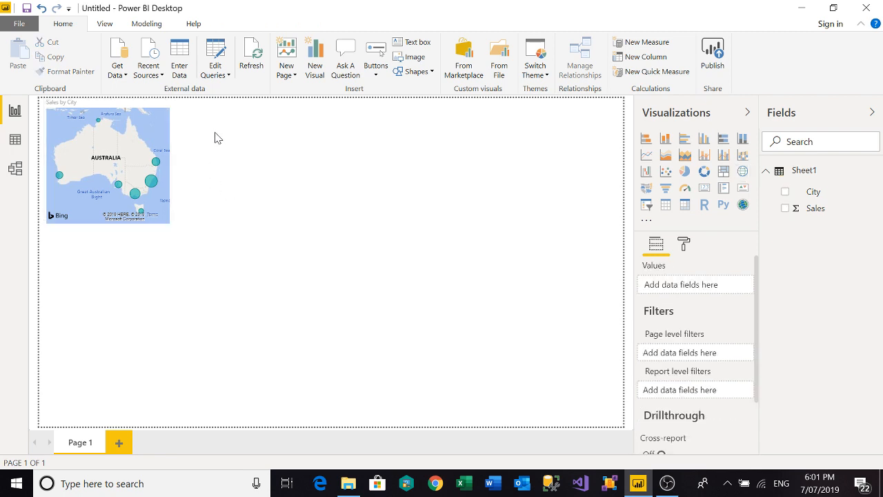
Step: Insert a stacked column chart below the map with City on the axis and Sales as the value
{"action": "left_click", "coordinate": [314, 70]}
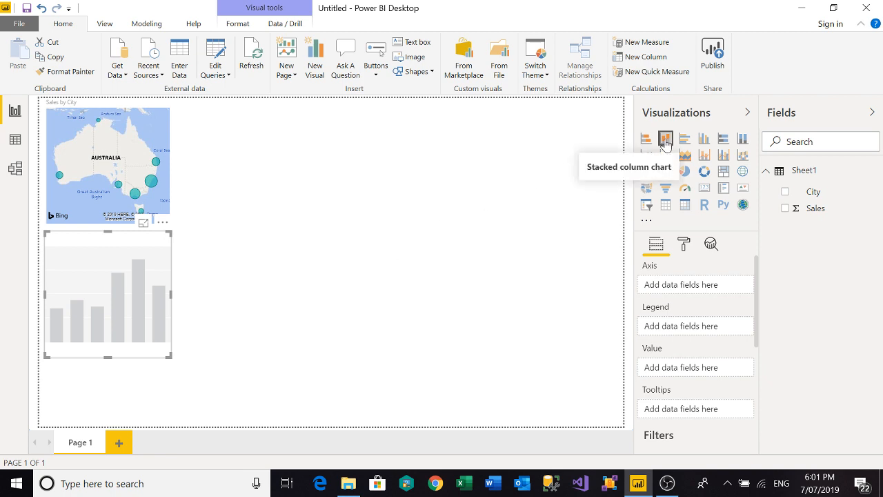
{"action": "left_click", "coordinate": [789, 192]}
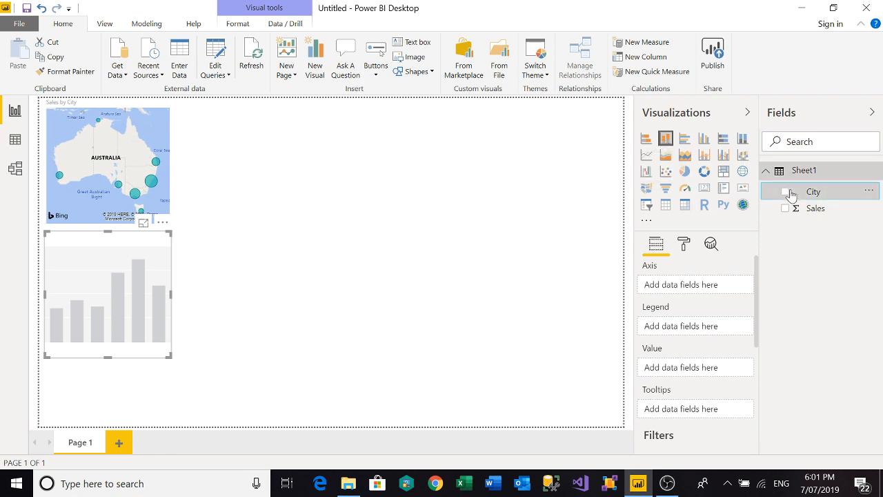
{"action": "left_click", "coordinate": [785, 192]}
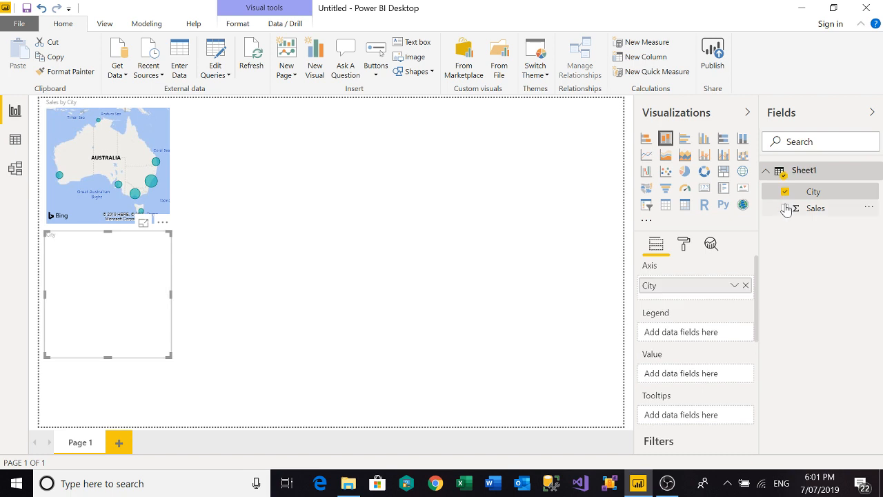
{"action": "left_click", "coordinate": [785, 208]}
{"action": "left_click", "coordinate": [312, 296]}
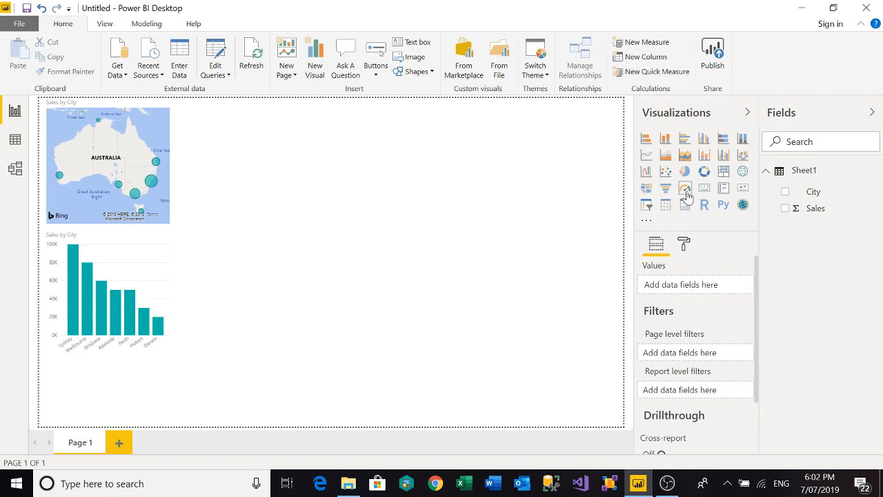
Step: Insert a treemap beside the map, grouped by City with Sales as values, and extend its height to match the map
{"action": "left_click", "coordinate": [312, 69]}
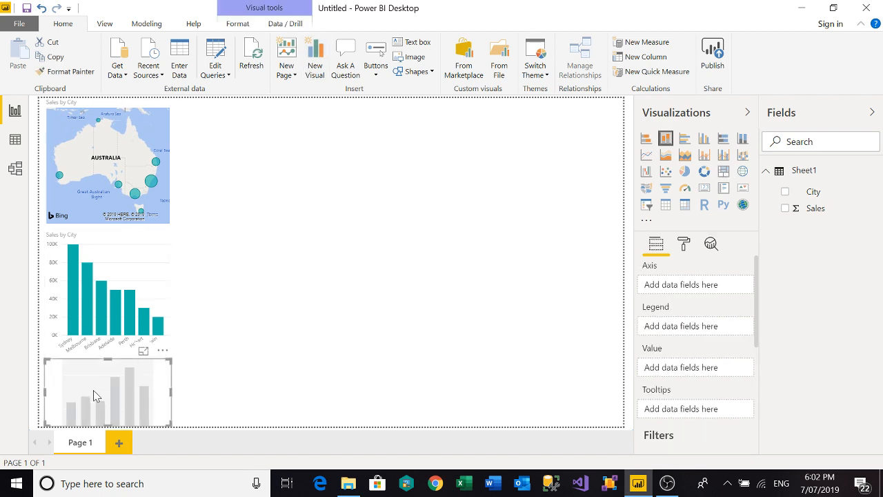
{"action": "left_click_drag", "start_coordinate": [96, 395], "coordinate": [227, 139]}
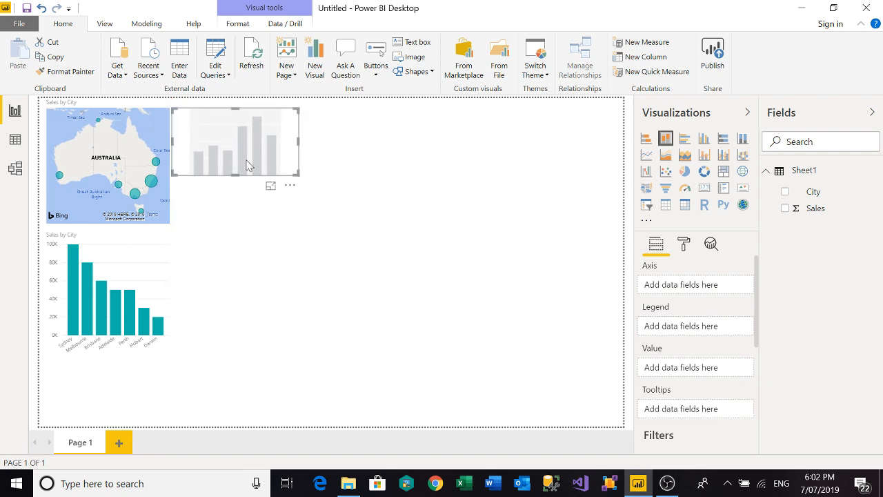
{"action": "left_click", "coordinate": [724, 172]}
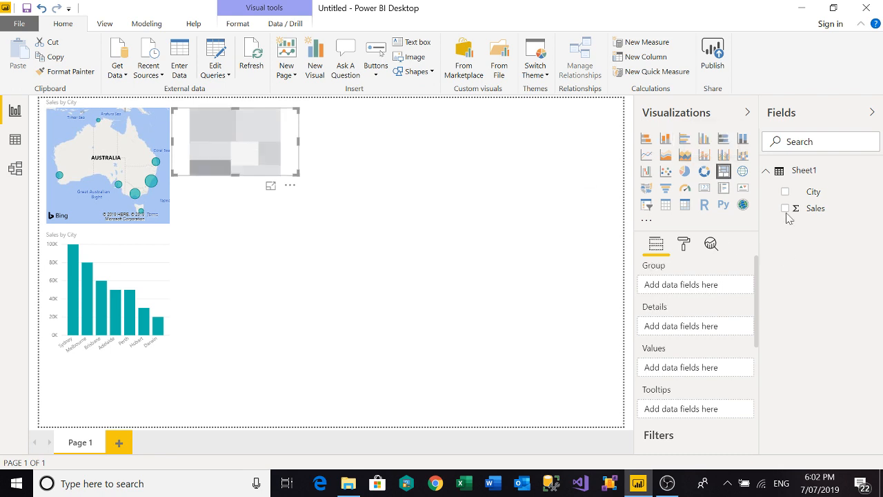
{"action": "left_click", "coordinate": [785, 192]}
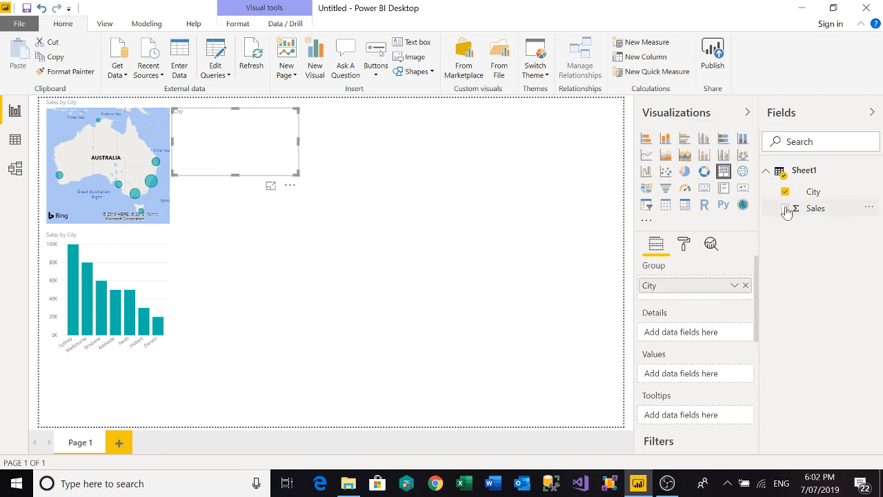
{"action": "left_click", "coordinate": [785, 208]}
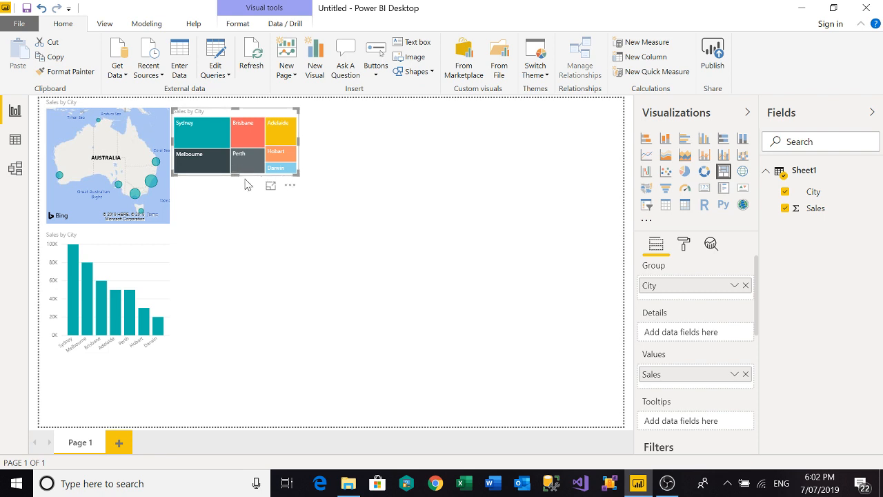
{"action": "left_click_drag", "start_coordinate": [235, 176], "coordinate": [235, 224]}
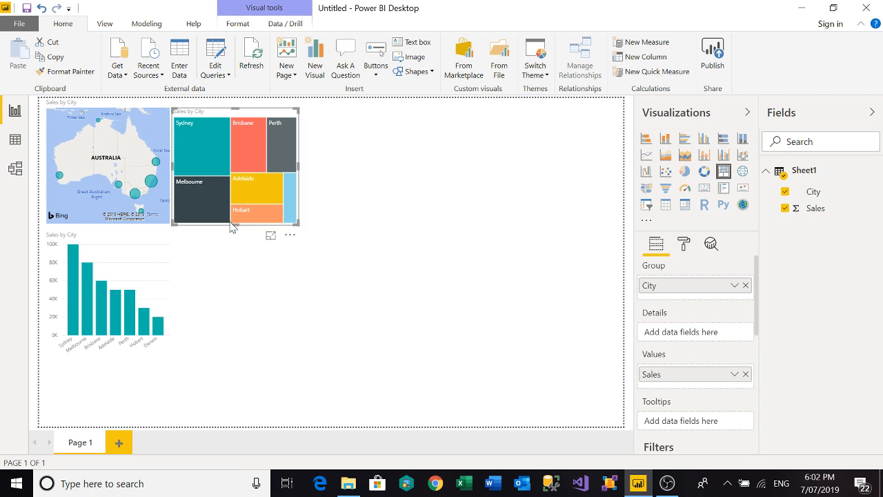
{"action": "left_click", "coordinate": [309, 235]}
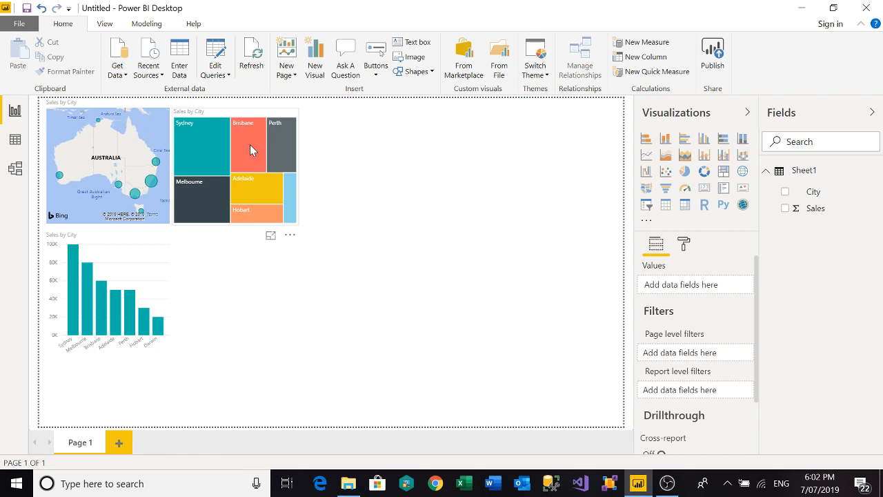
{"action": "mouse_move", "coordinate": [212, 157]}
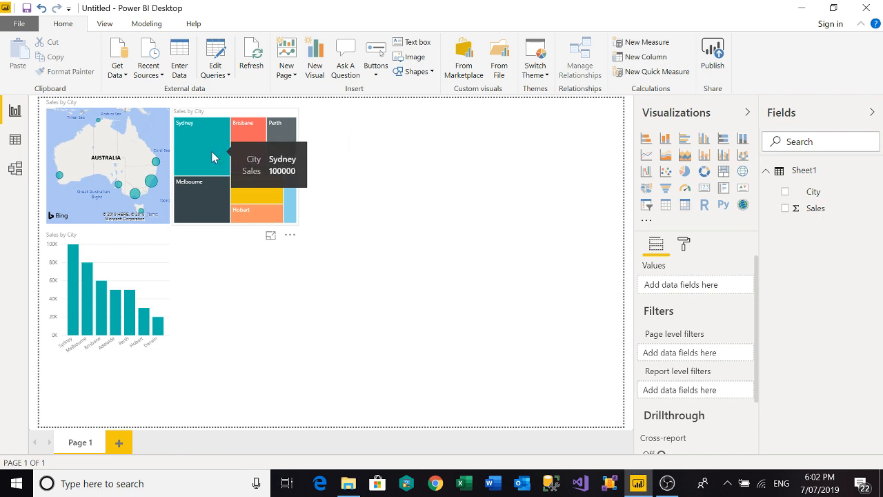
{"action": "mouse_move", "coordinate": [252, 146]}
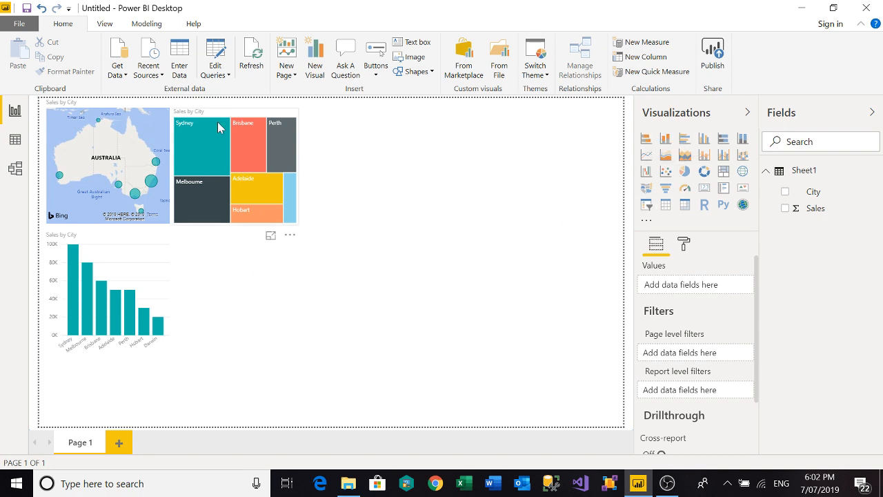
Step: Insert a pie chart beneath the treemap, enlarge it to the column chart's height, and use City as legend and Sales as values
{"action": "left_click", "coordinate": [323, 76]}
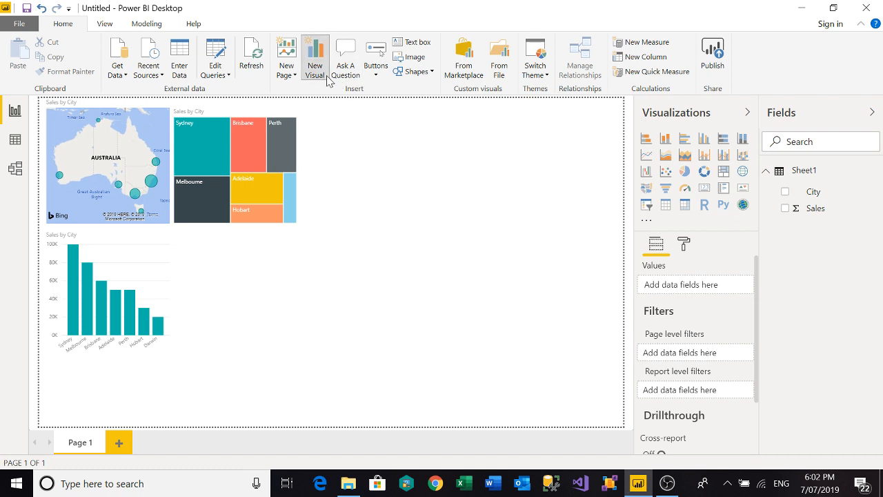
{"action": "left_click_drag", "start_coordinate": [138, 394], "coordinate": [263, 263]}
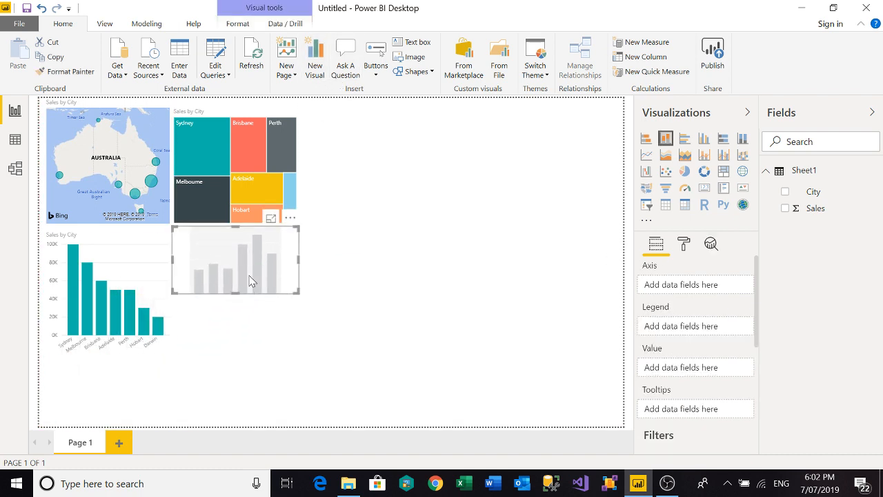
{"action": "left_click_drag", "start_coordinate": [236, 293], "coordinate": [231, 336]}
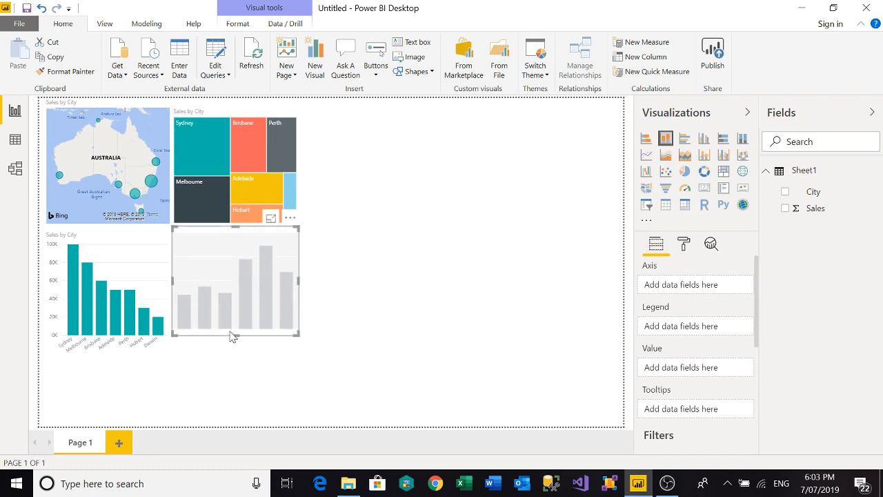
{"action": "left_click", "coordinate": [685, 173]}
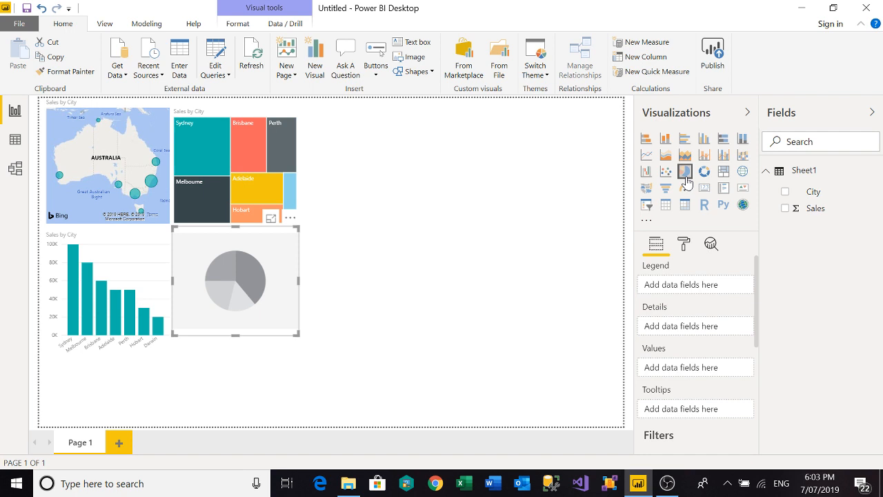
{"action": "left_click", "coordinate": [785, 191]}
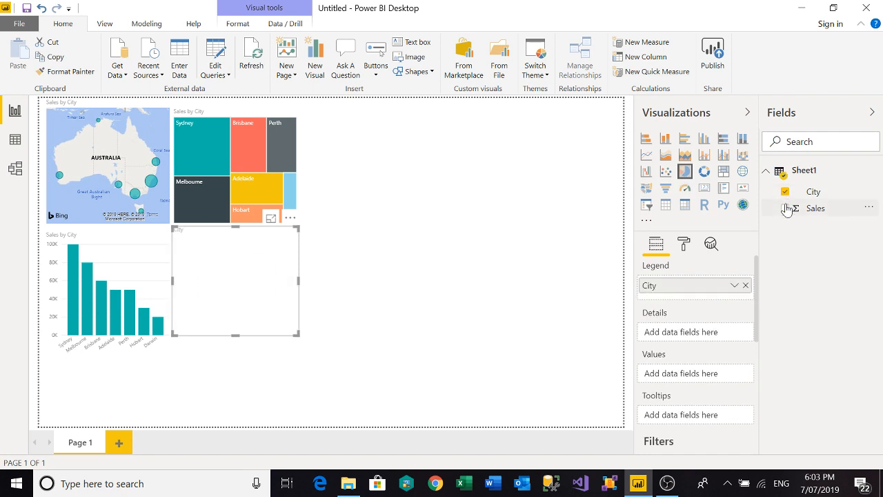
{"action": "left_click", "coordinate": [785, 209]}
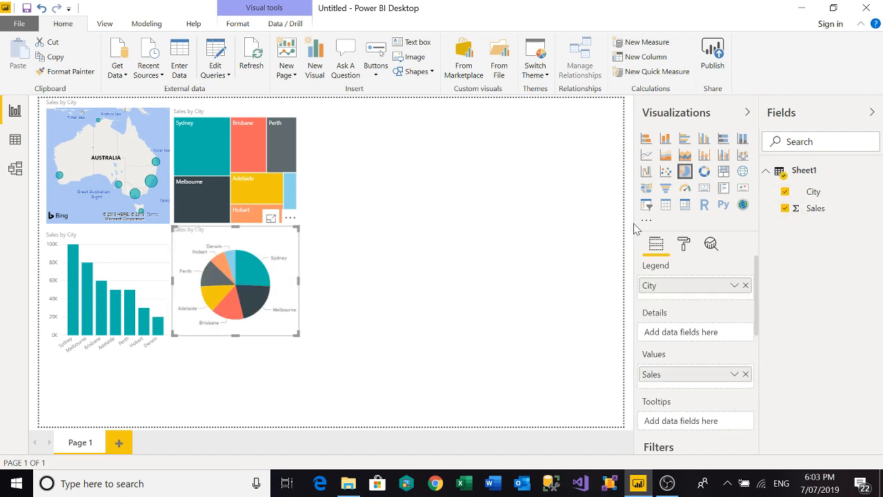
{"action": "left_click", "coordinate": [489, 309]}
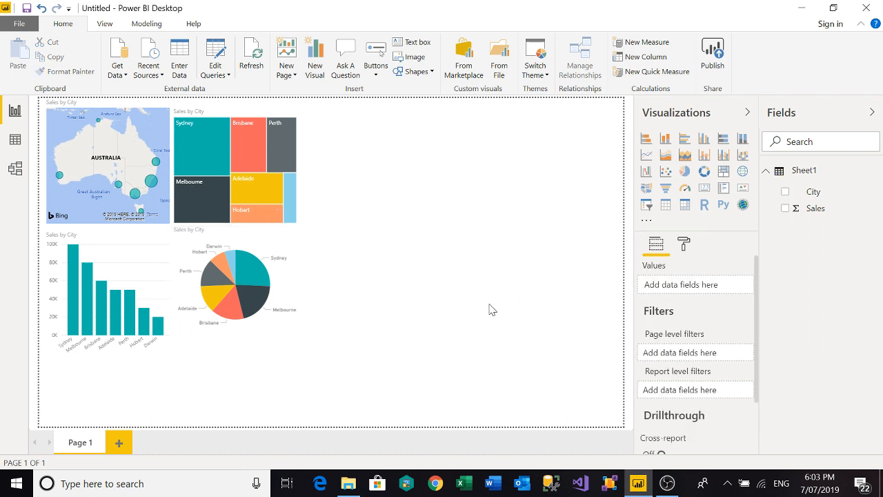
Step: Cross-highlight the other visuals by selecting the Brisbane, Adelaide, Melbourne, Sydney and Darwin slices of the pie chart one after another
{"action": "left_click", "coordinate": [235, 311]}
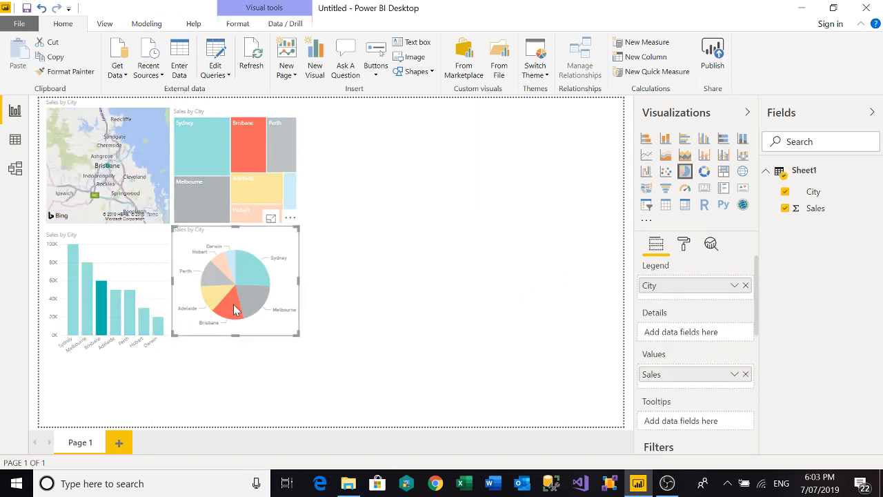
{"action": "mouse_move", "coordinate": [234, 310]}
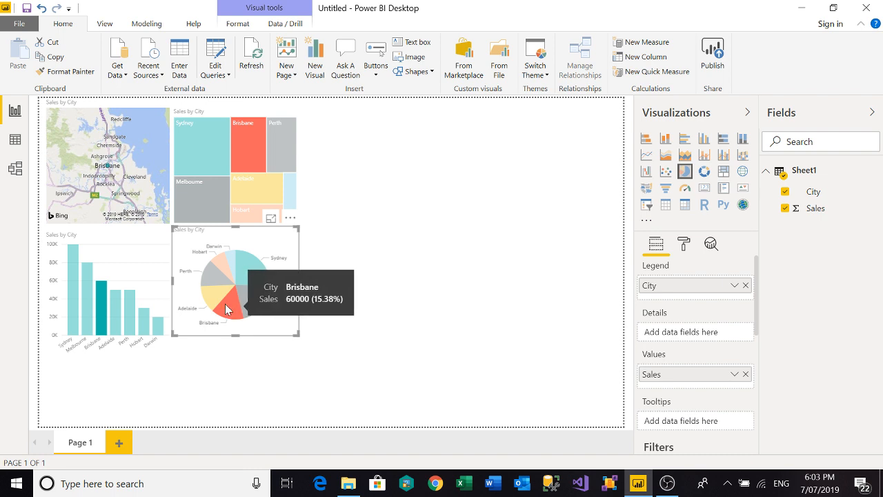
{"action": "left_click", "coordinate": [213, 302]}
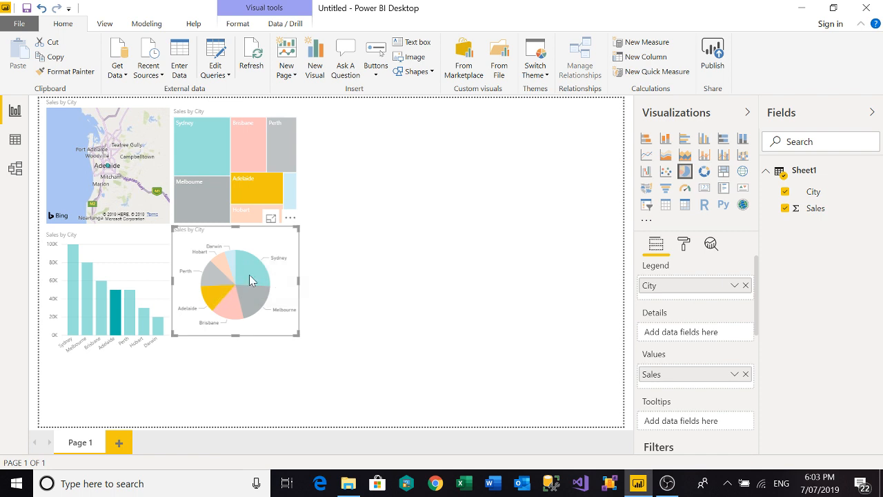
{"action": "left_click", "coordinate": [245, 309]}
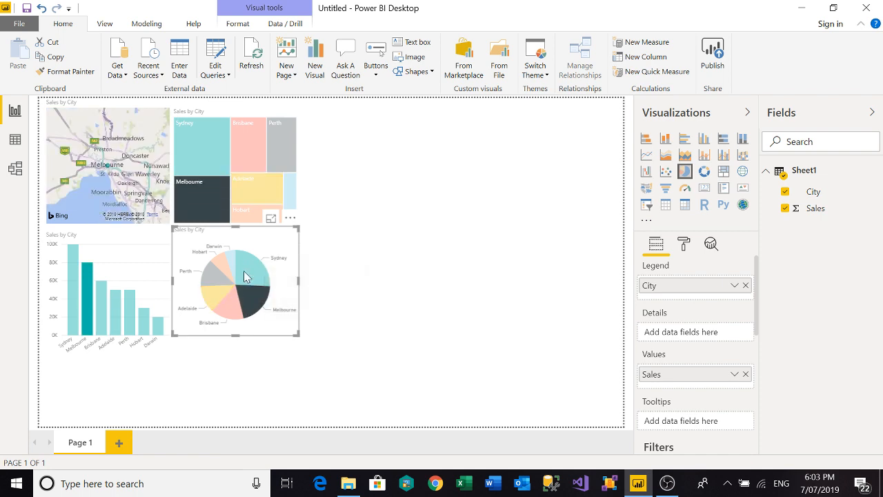
{"action": "left_click", "coordinate": [245, 276]}
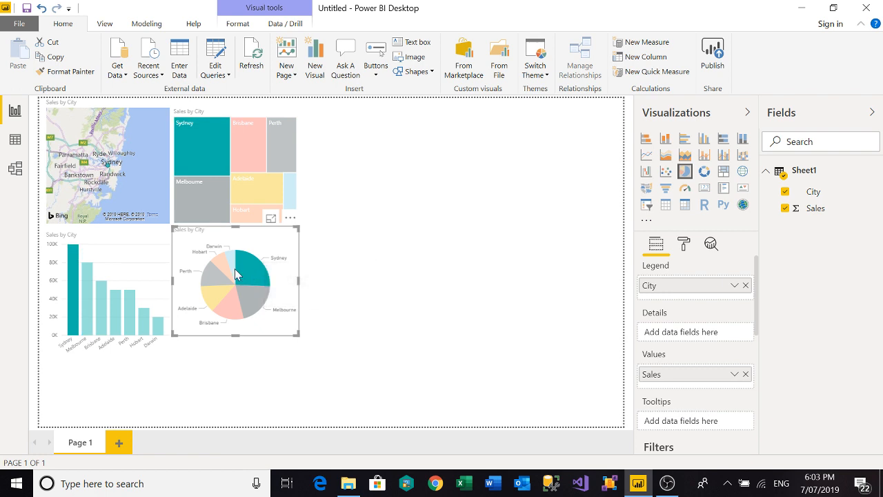
{"action": "left_click", "coordinate": [232, 272]}
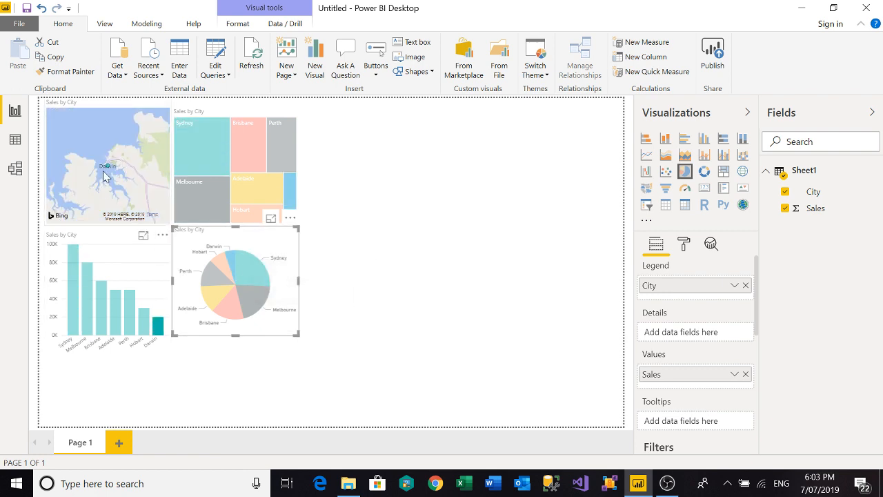
Step: Clear the pie chart's cross-highlighting by selecting the map, and leave no visual selected on the report page
{"action": "left_click", "coordinate": [103, 171]}
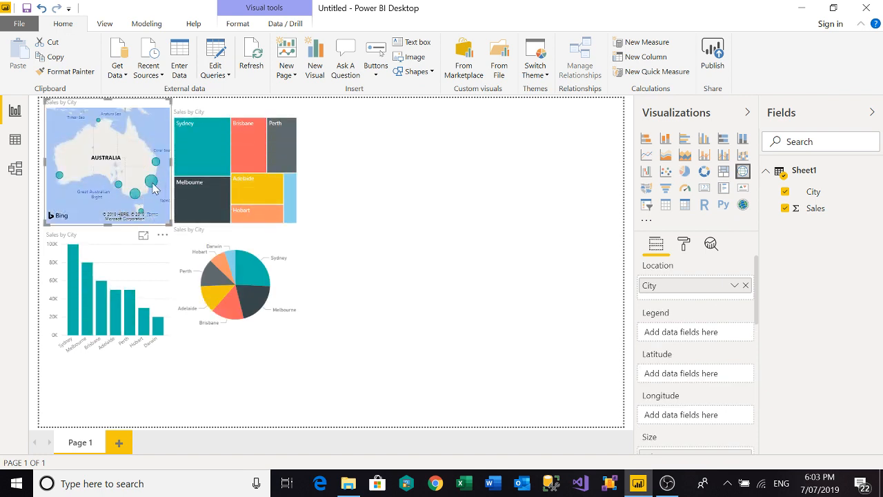
{"action": "mouse_move", "coordinate": [138, 204]}
{"action": "mouse_move", "coordinate": [188, 188]}
{"action": "left_click", "coordinate": [311, 178]}
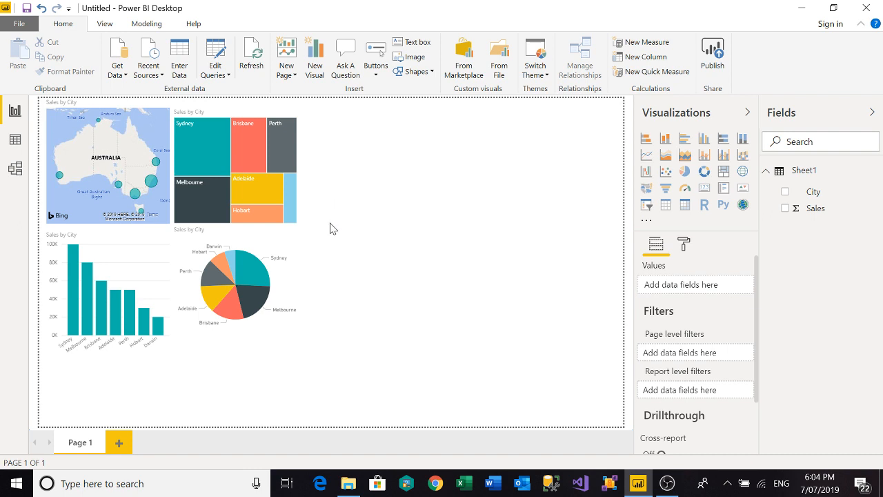
Step: Switch to File Explorer, open AyaanDepartments.xlsx, review its Department and City columns, and close the workbook
{"action": "left_click", "coordinate": [347, 485]}
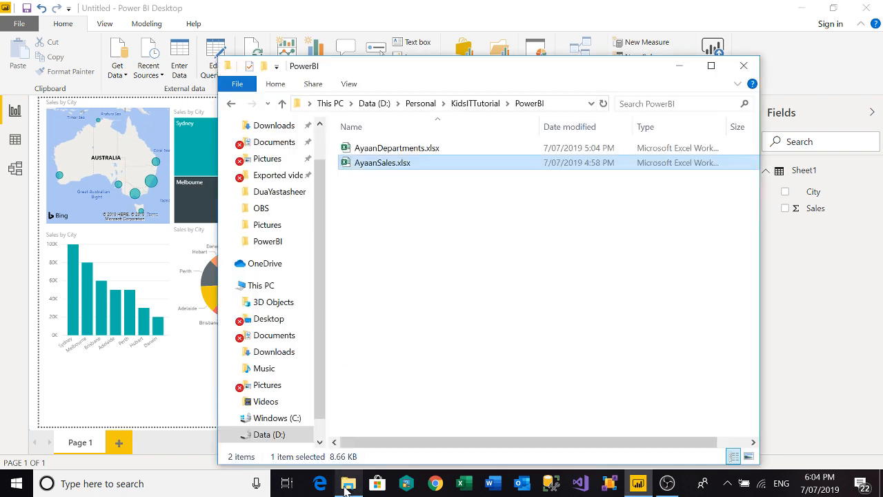
{"action": "left_click", "coordinate": [385, 296]}
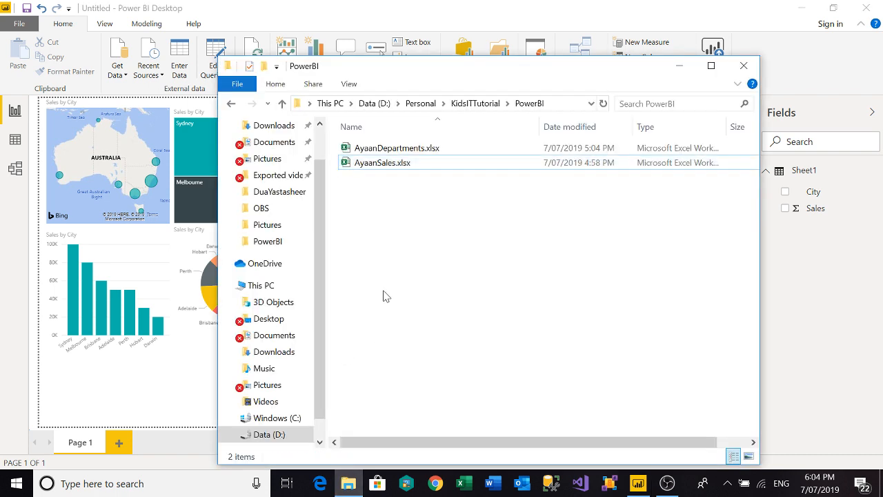
{"action": "left_click", "coordinate": [384, 154]}
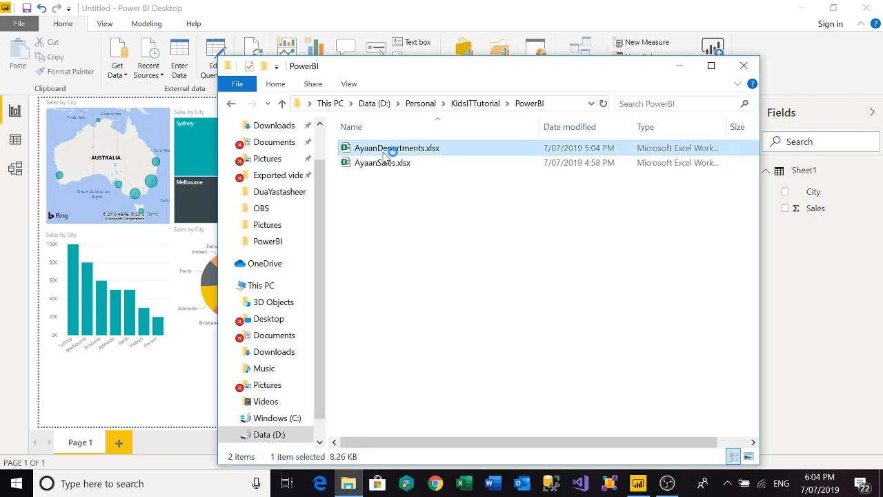
{"action": "double_click", "coordinate": [383, 149]}
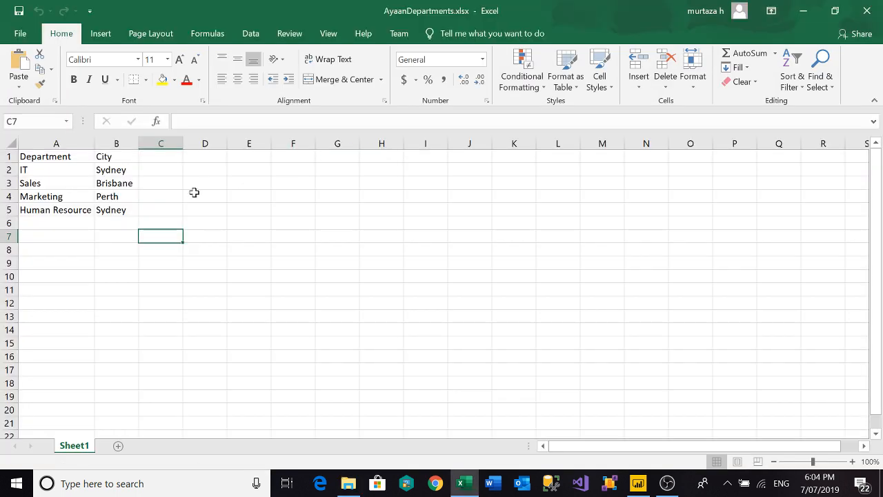
{"action": "left_click", "coordinate": [72, 169]}
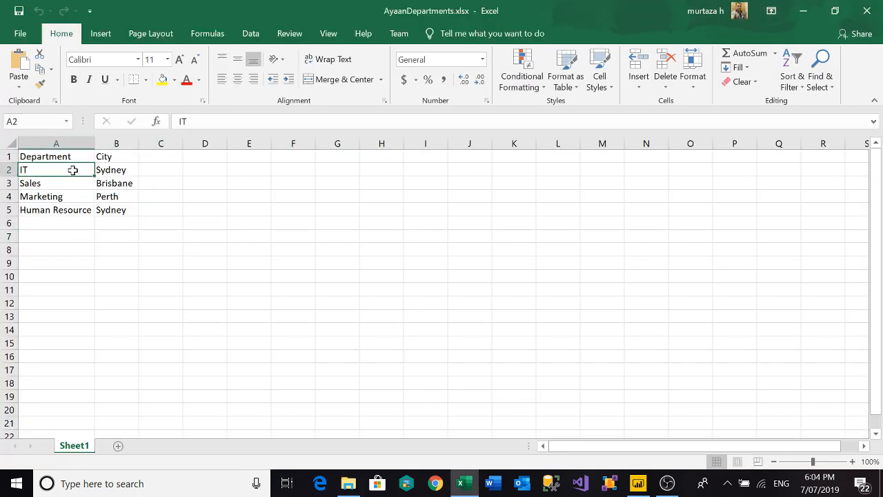
{"action": "left_click", "coordinate": [109, 170]}
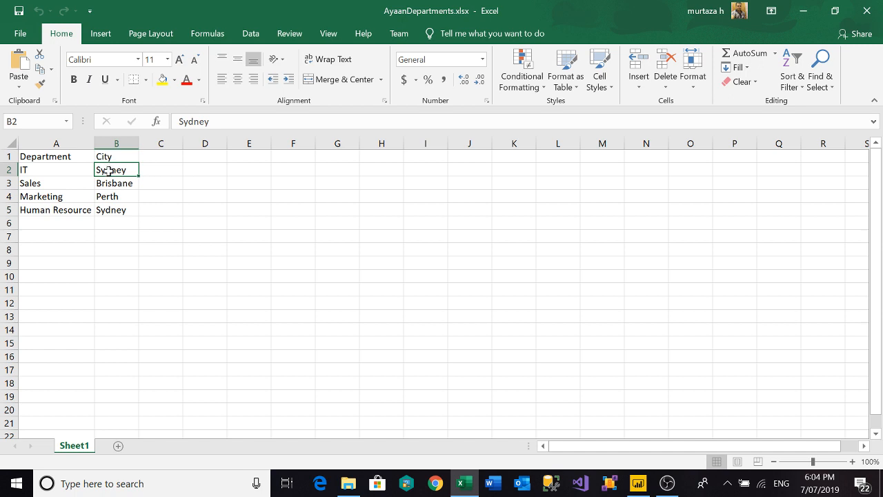
{"action": "left_click", "coordinate": [81, 182]}
{"action": "left_click", "coordinate": [119, 183]}
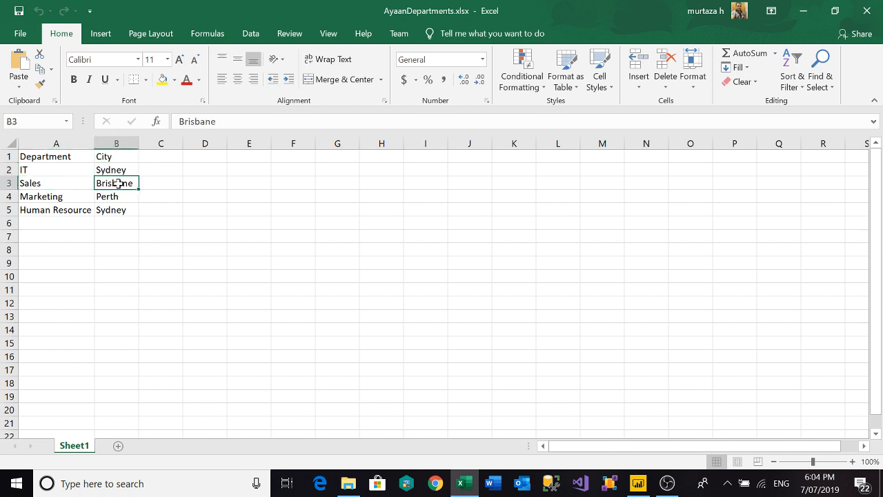
{"action": "left_click", "coordinate": [72, 138]}
{"action": "left_click", "coordinate": [110, 136]}
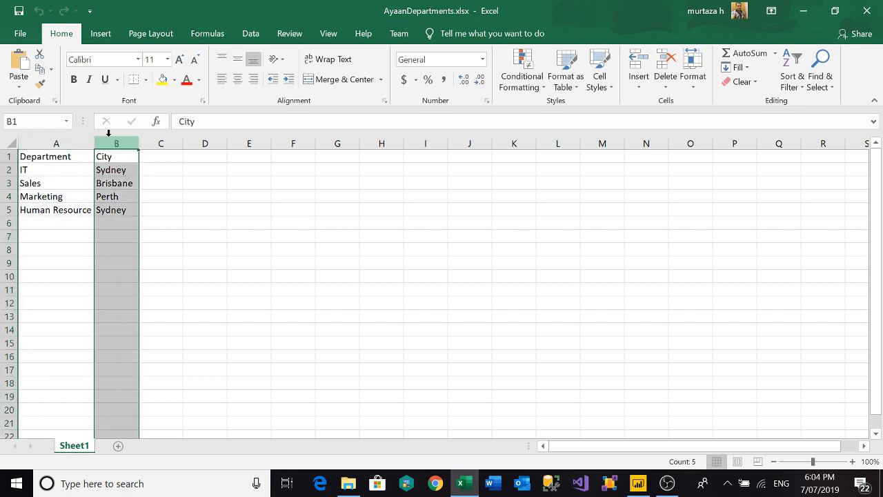
{"action": "left_click", "coordinate": [868, 11]}
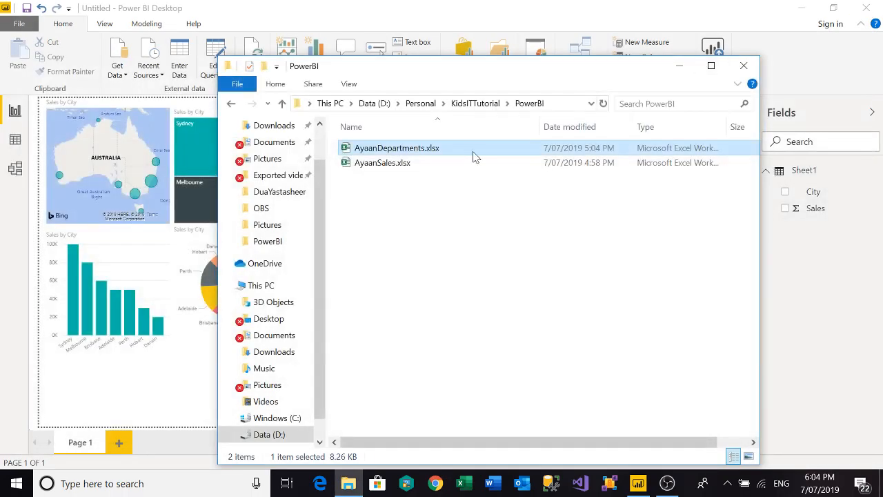
Step: Open AyaanSales.xlsx from the PowerBI folder, review its City and Sales columns, and close the workbook
{"action": "double_click", "coordinate": [393, 168]}
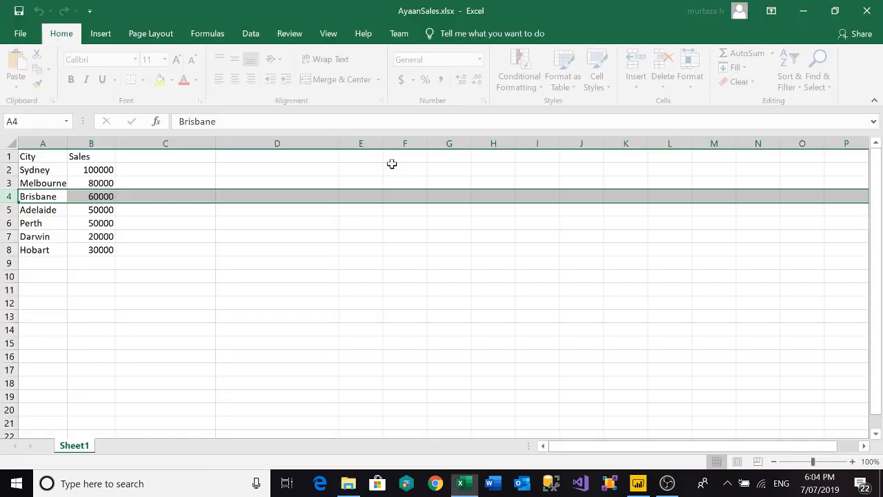
{"action": "left_click", "coordinate": [49, 144]}
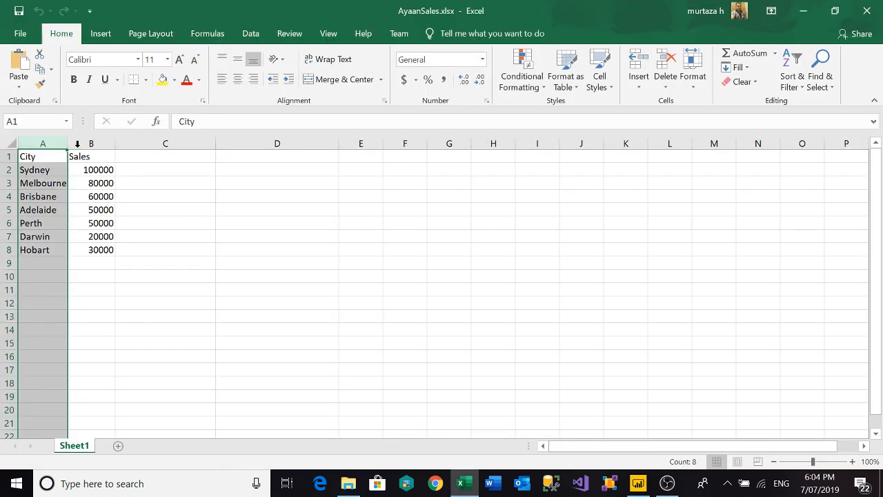
{"action": "left_click", "coordinate": [75, 143]}
{"action": "left_click", "coordinate": [48, 144]}
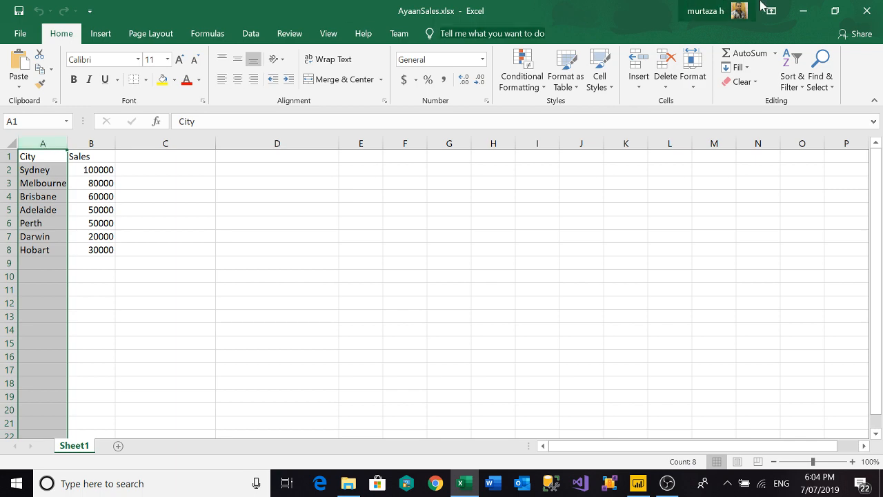
{"action": "left_click", "coordinate": [867, 11]}
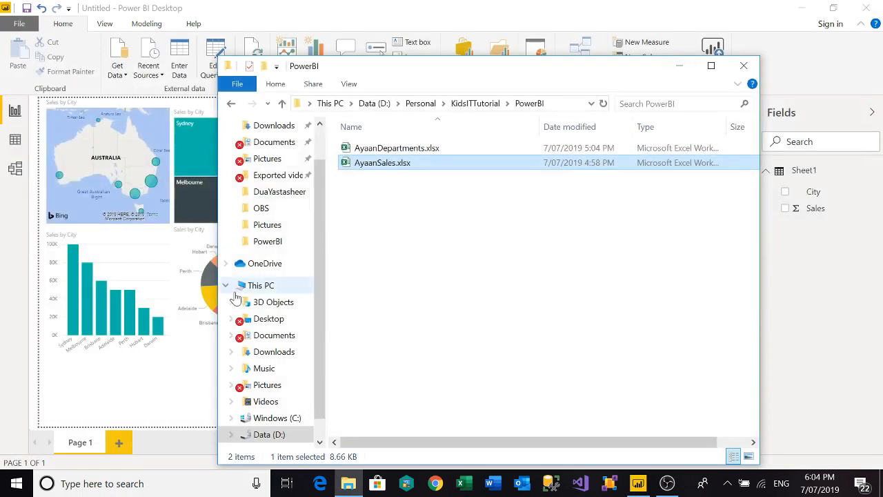
Step: Switch back to Power BI Desktop and show the data model with the imported sales table
{"action": "left_click", "coordinate": [105, 397]}
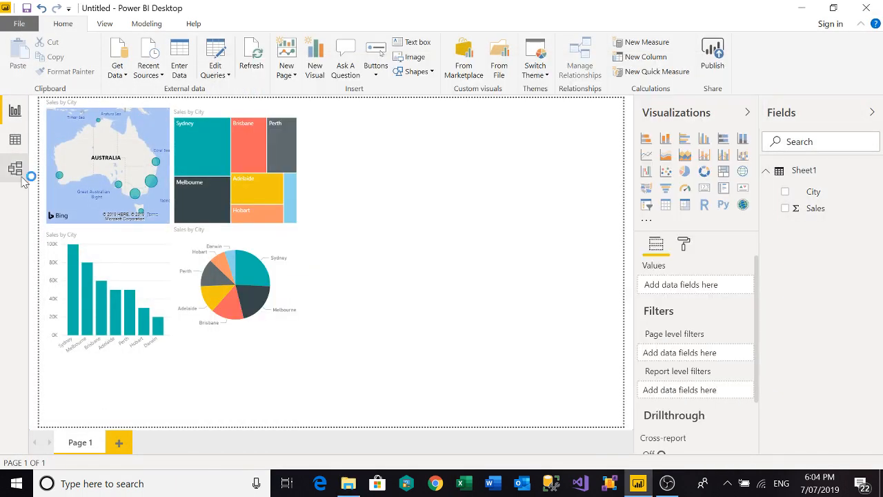
{"action": "left_click", "coordinate": [16, 170]}
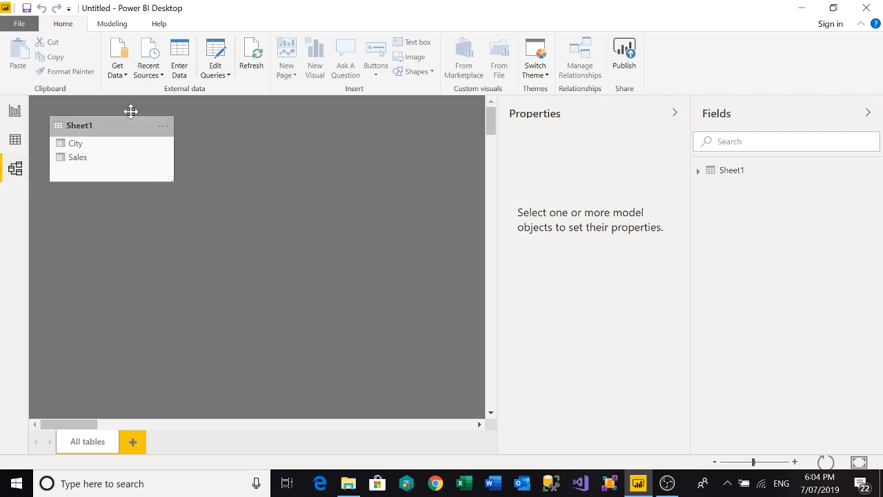
{"action": "left_click", "coordinate": [126, 76]}
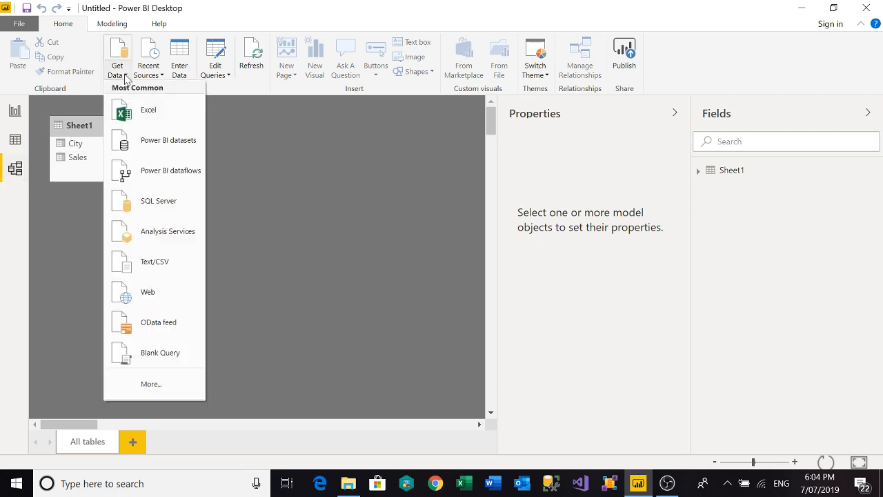
{"action": "left_click", "coordinate": [76, 138]}
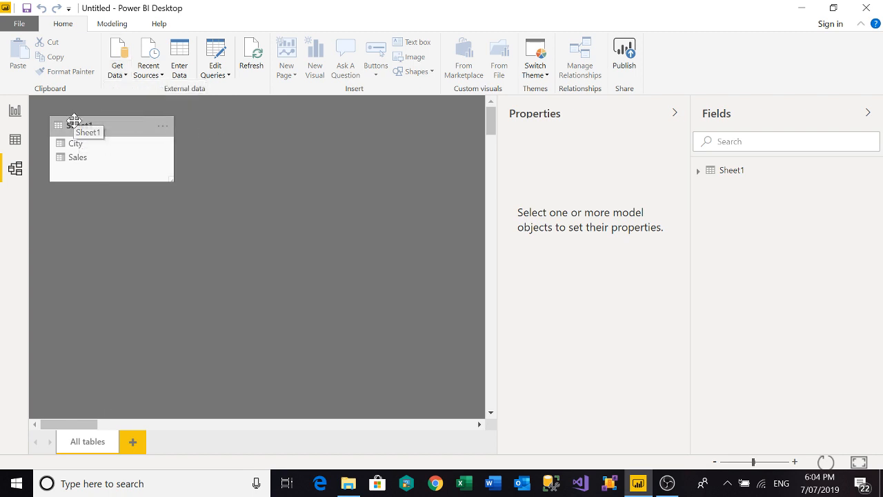
Step: Rename the Sheet1 table as Sales in the data model
{"action": "left_click", "coordinate": [70, 124]}
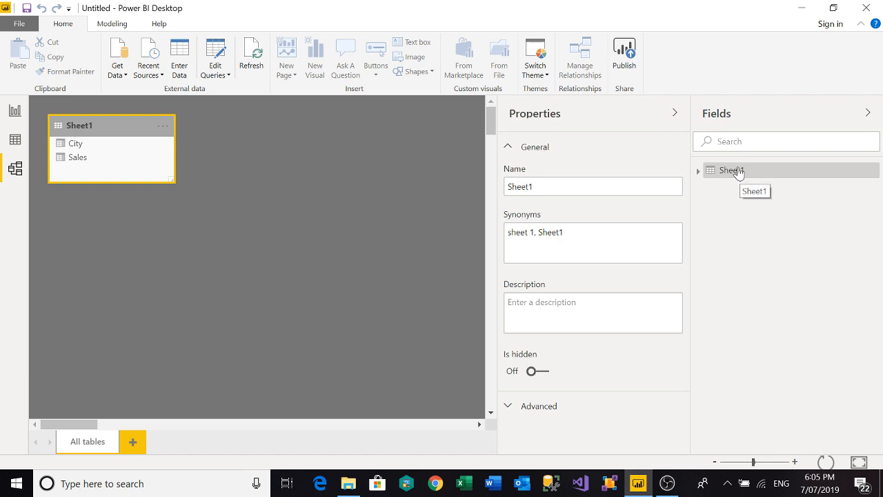
{"action": "left_click", "coordinate": [580, 178]}
{"action": "double_click", "coordinate": [580, 185]}
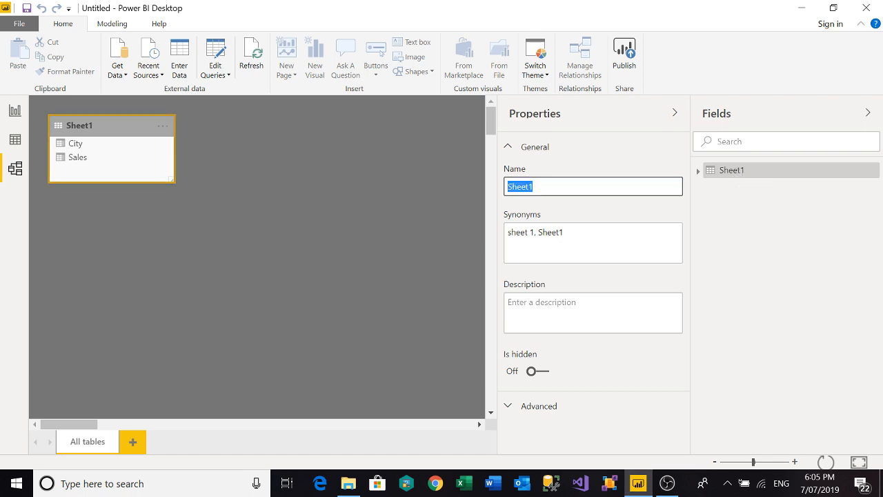
{"action": "type", "text": "S"}
{"action": "key", "text": "BackSpace"}
{"action": "type", "text": "Sales"}
{"action": "left_click", "coordinate": [385, 295]}
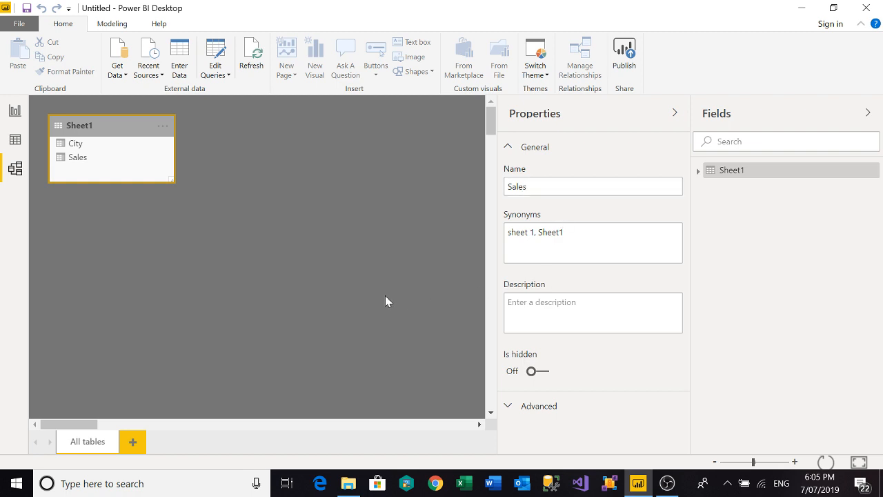
Step: Import Sheet1 from the AyaanDepartments.xlsx Excel workbook and load it into the model
{"action": "left_click", "coordinate": [117, 73]}
{"action": "left_click", "coordinate": [129, 102]}
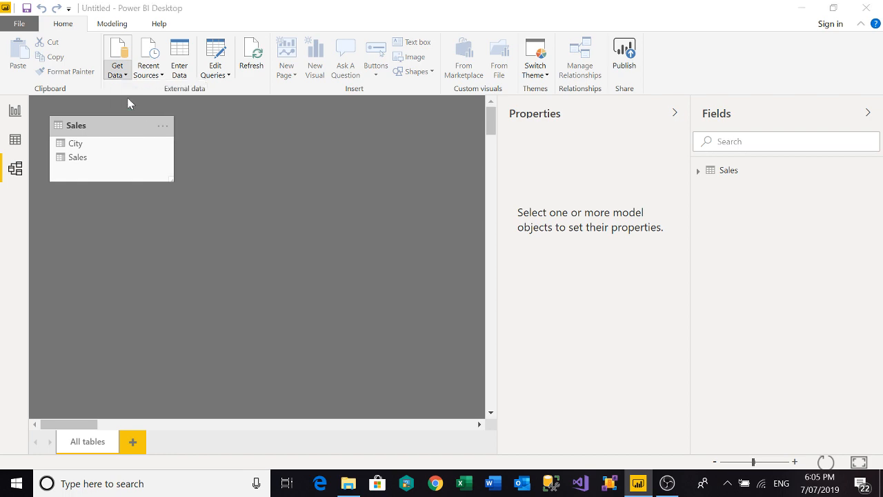
{"action": "left_click", "coordinate": [185, 102]}
{"action": "double_click", "coordinate": [186, 104]}
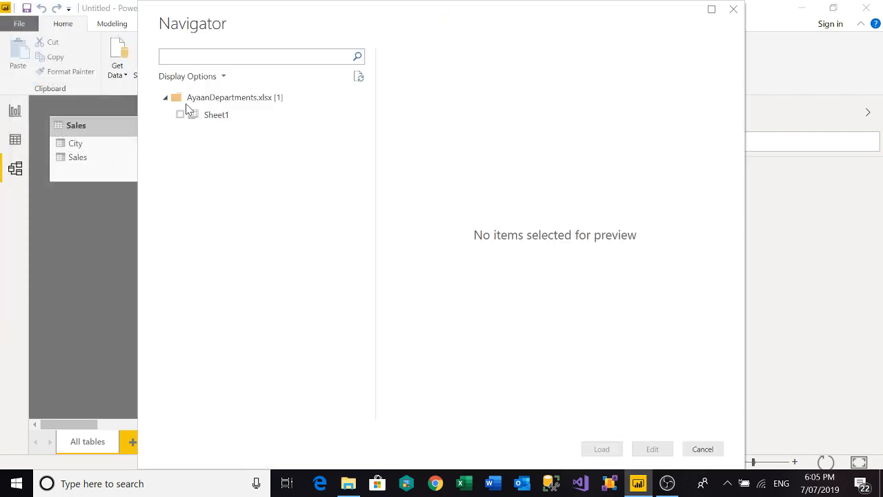
{"action": "left_click", "coordinate": [180, 115]}
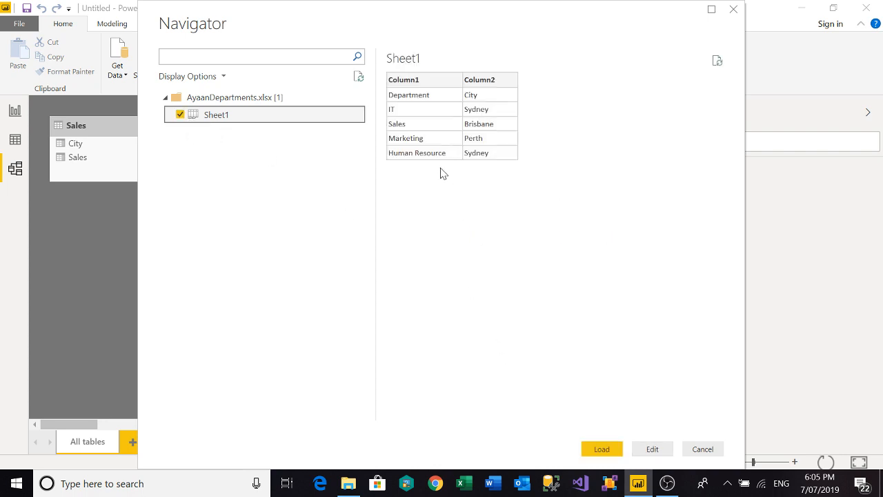
{"action": "left_click", "coordinate": [601, 448]}
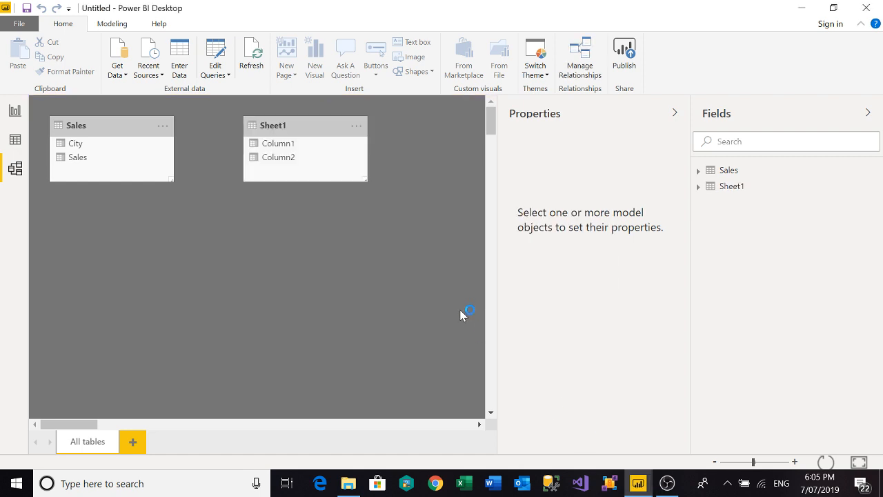
Step: Rename the newly imported Sheet1 table as Departments
{"action": "left_click", "coordinate": [289, 128]}
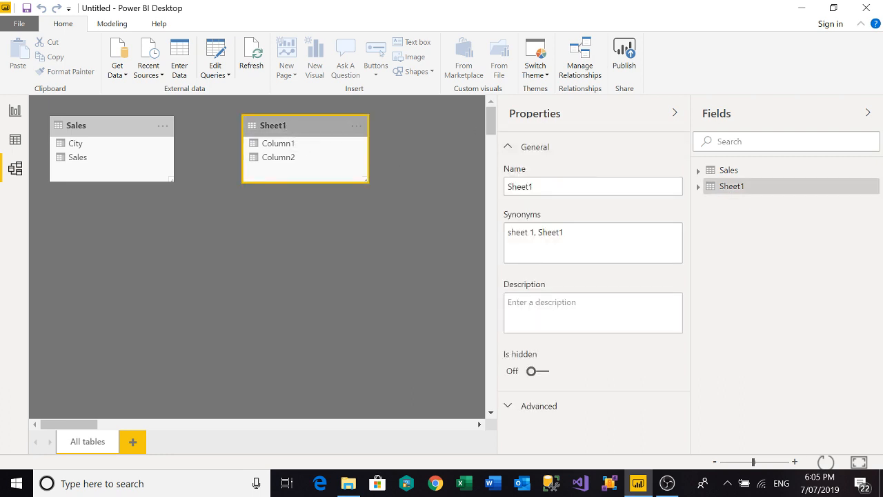
{"action": "left_click", "coordinate": [580, 184]}
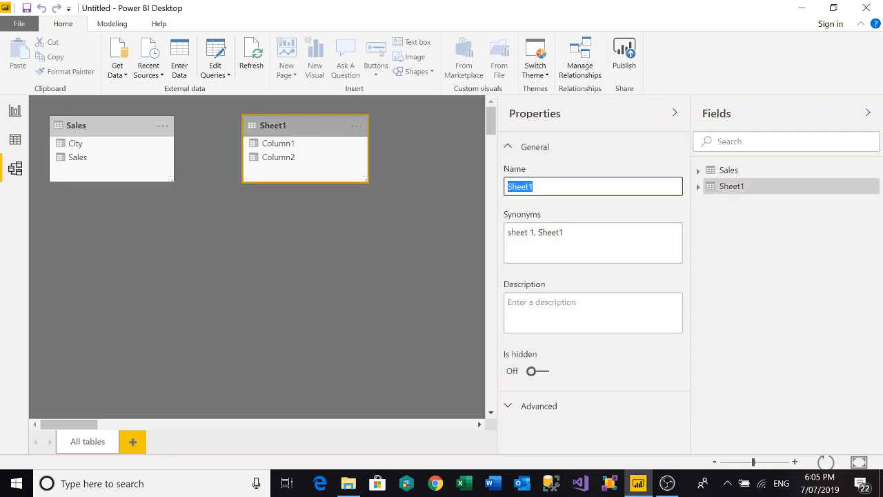
{"action": "type", "text": "Departments"}
{"action": "left_click", "coordinate": [452, 228]}
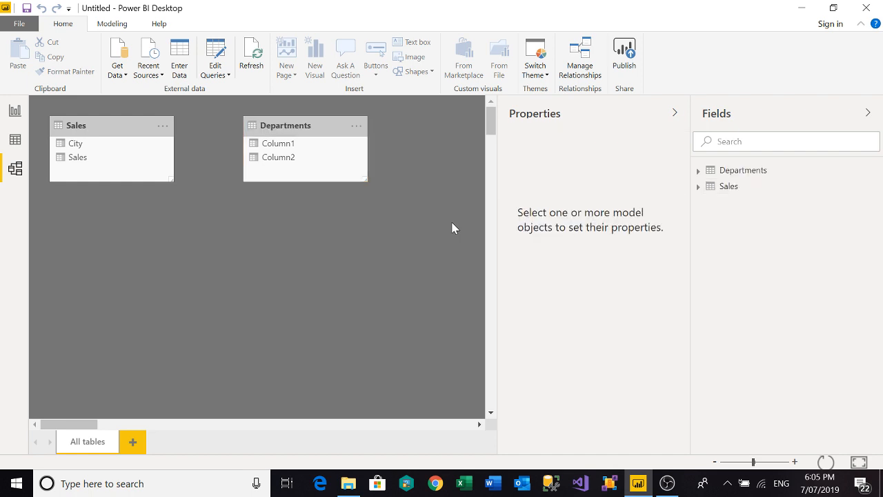
Step: Rename Column1 of the Departments table as City
{"action": "left_click", "coordinate": [304, 148]}
{"action": "double_click", "coordinate": [558, 187]}
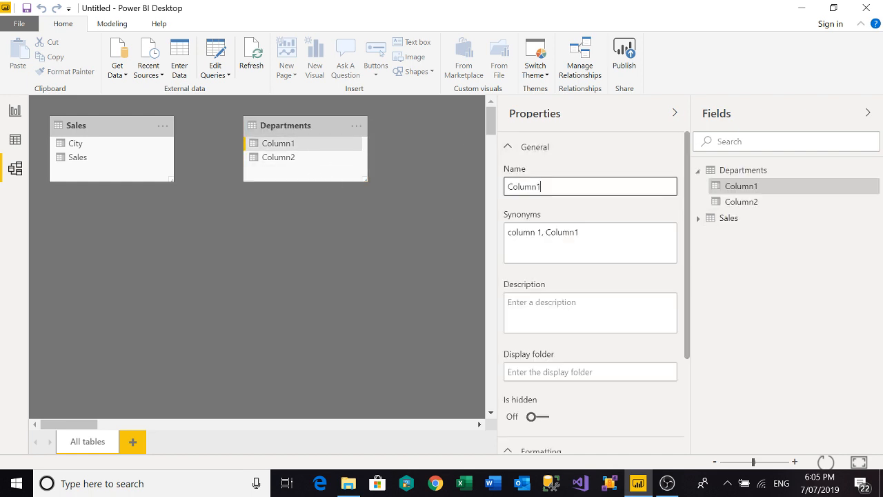
{"action": "type", "text": "City"}
{"action": "left_click", "coordinate": [372, 254]}
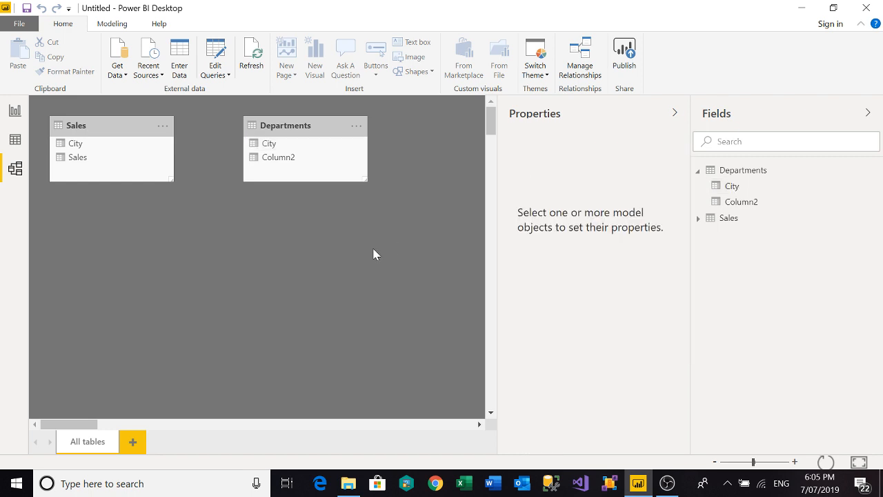
Step: Check the column order in AyaanDepartments.xlsx against the Departments table, and return to the Power BI model
{"action": "left_click", "coordinate": [307, 166]}
{"action": "key", "text": "alt+Tab"}
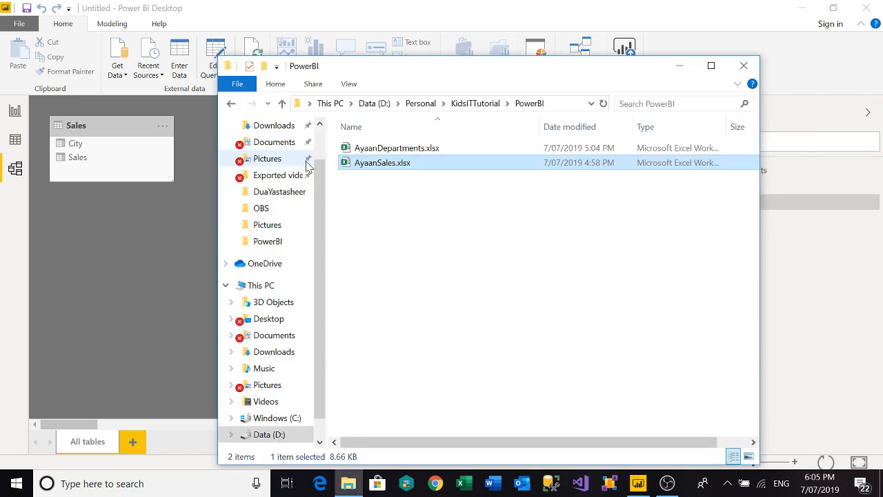
{"action": "double_click", "coordinate": [396, 149]}
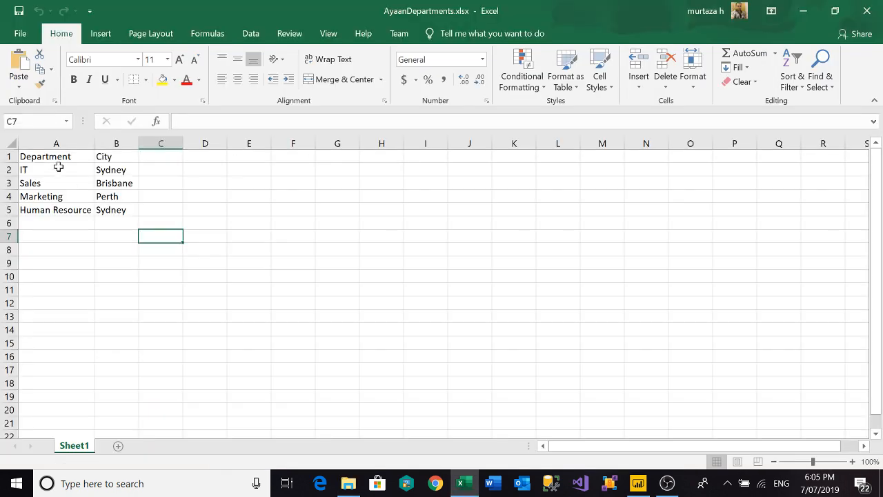
{"action": "key", "text": "alt+Tab"}
{"action": "key", "text": "alt+Tab"}
{"action": "key", "text": "alt+Tab"}
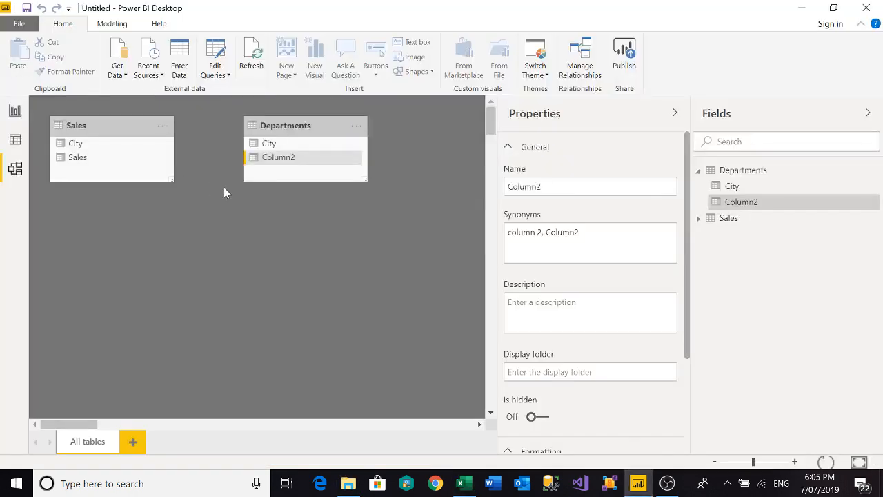
Step: Rename the City column of the Departments table as Department
{"action": "left_click", "coordinate": [279, 144]}
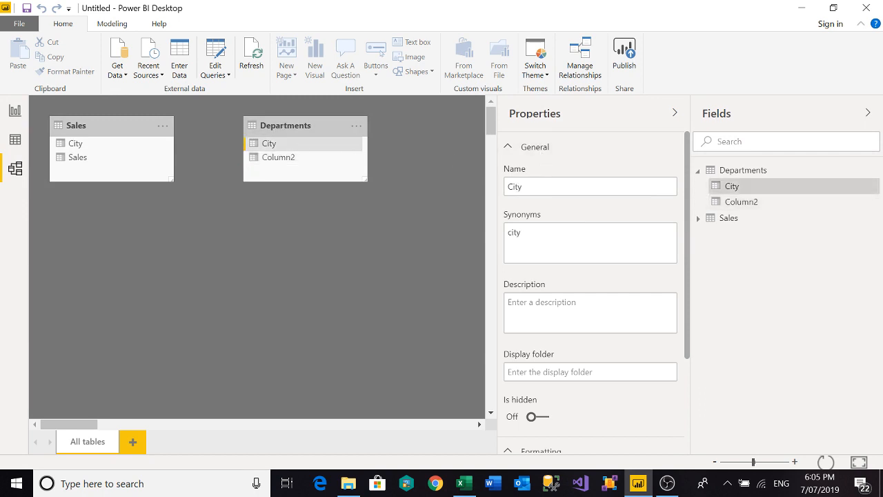
{"action": "double_click", "coordinate": [516, 187]}
{"action": "type", "text": "Department"}
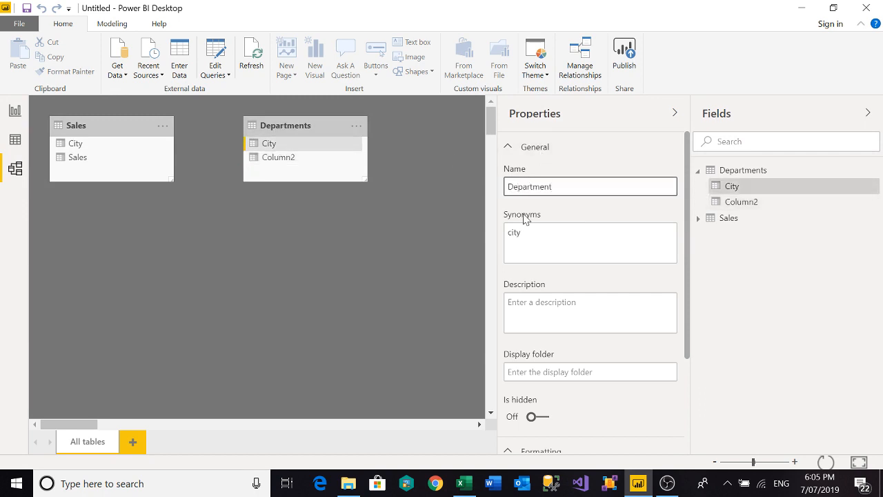
{"action": "left_click", "coordinate": [369, 252]}
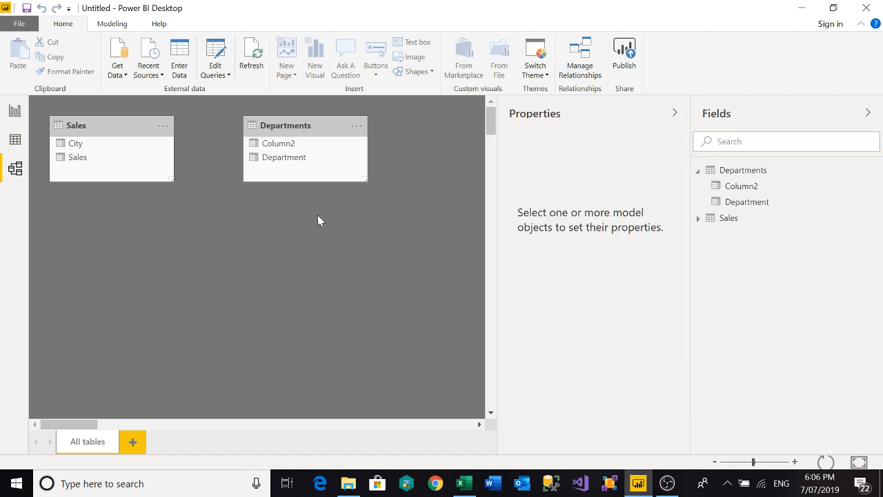
Step: Rename Column2 of the Departments table as City
{"action": "left_click", "coordinate": [305, 149]}
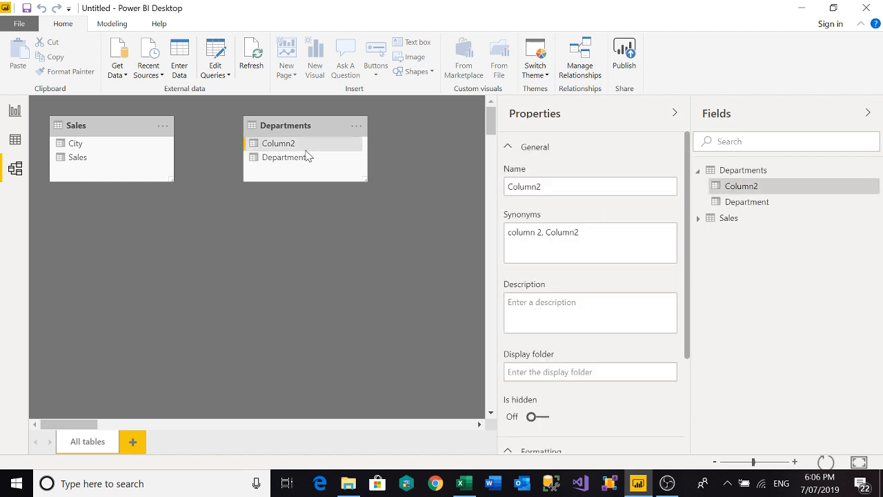
{"action": "double_click", "coordinate": [523, 186]}
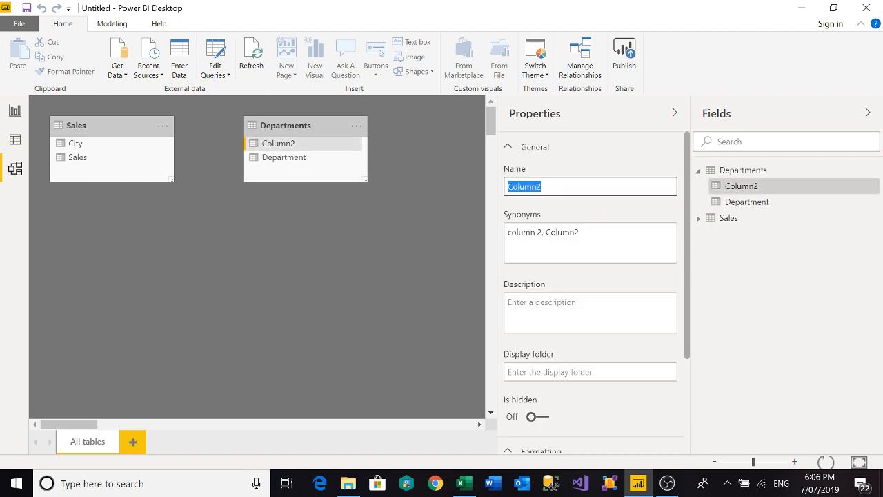
{"action": "type", "text": "City"}
{"action": "left_click", "coordinate": [408, 246]}
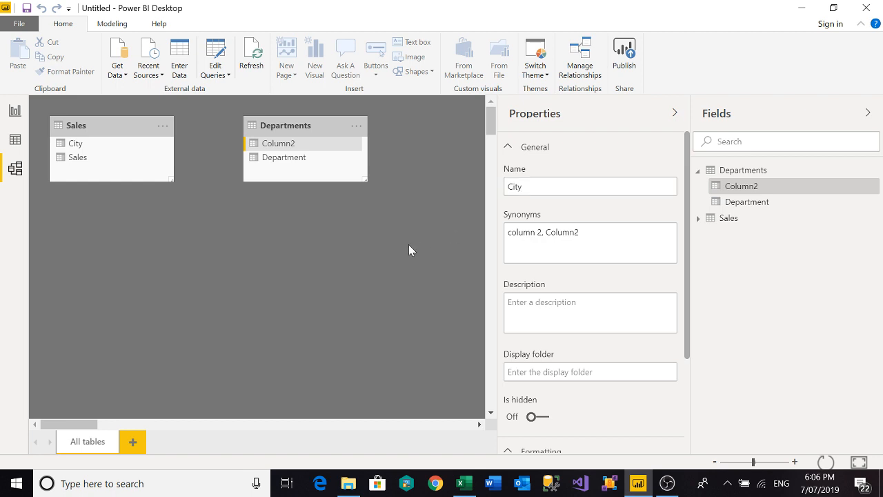
Step: Review the rows and column headers of the Departments and Sales tables in the data view
{"action": "left_click", "coordinate": [15, 140]}
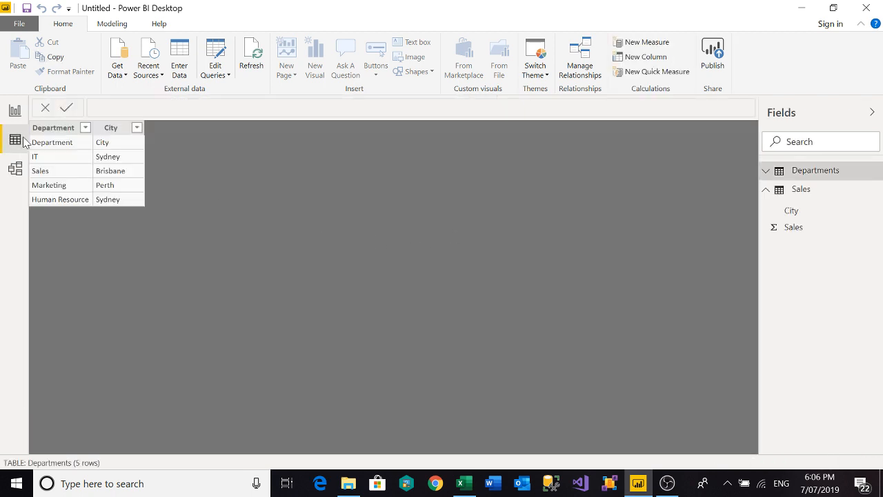
{"action": "left_click", "coordinate": [807, 174]}
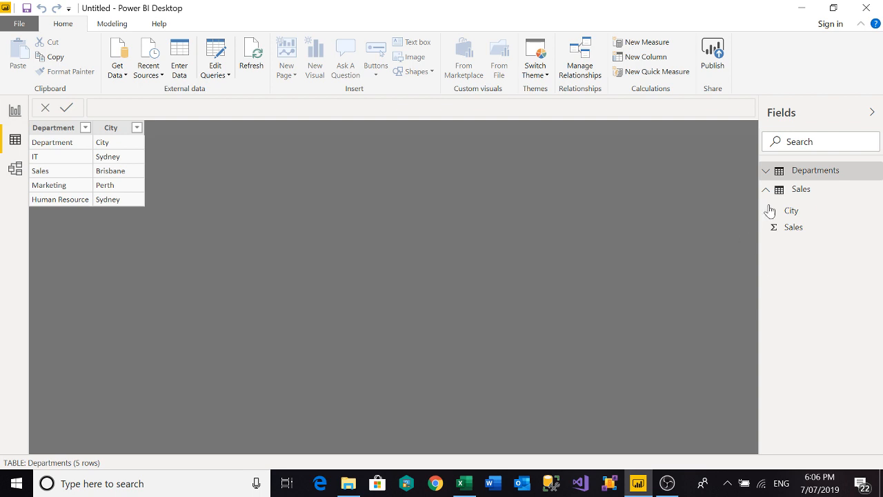
{"action": "left_click", "coordinate": [801, 189]}
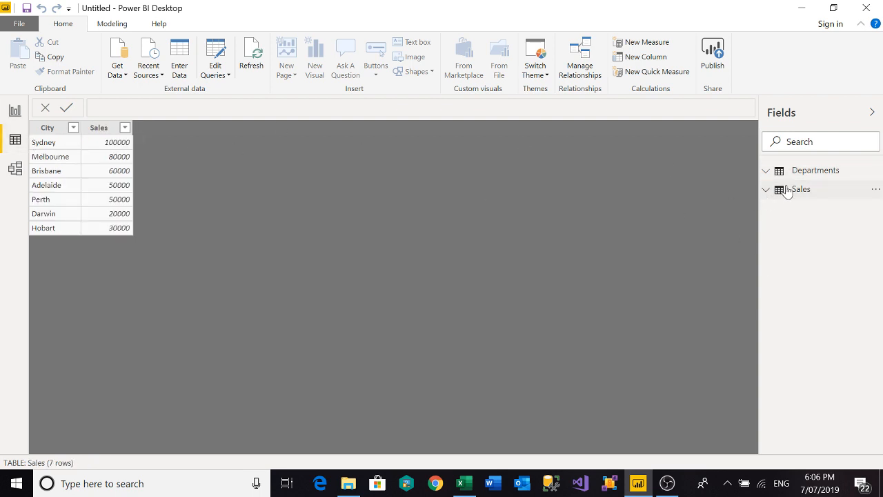
{"action": "left_click", "coordinate": [802, 173]}
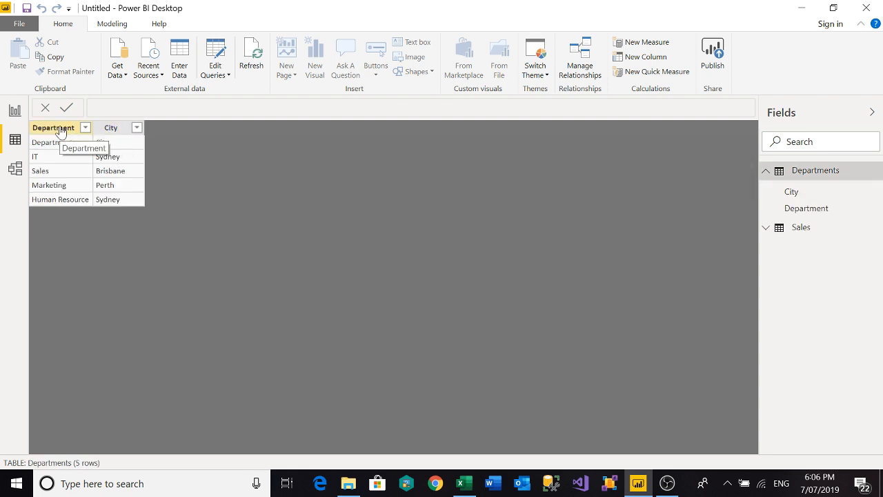
Step: Rename the City column of the Departments table as CityABC in the model and check its header in the data view
{"action": "left_click", "coordinate": [15, 169]}
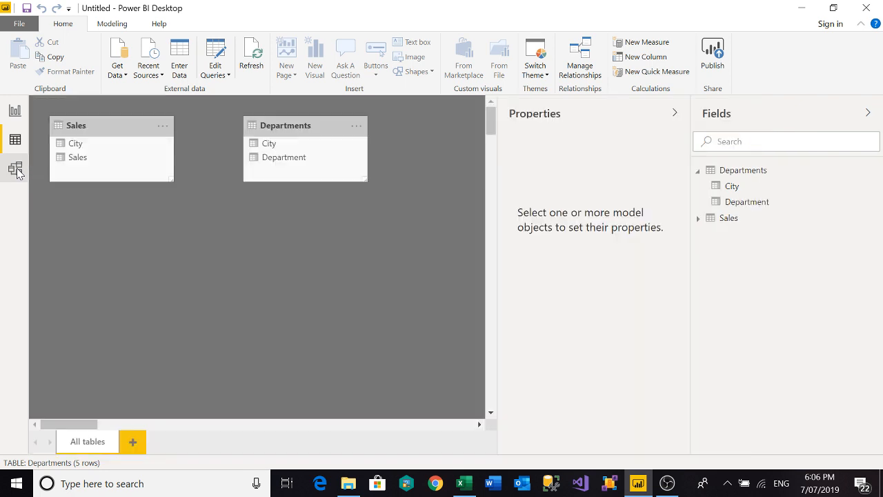
{"action": "left_click", "coordinate": [287, 145]}
{"action": "left_click", "coordinate": [523, 186]}
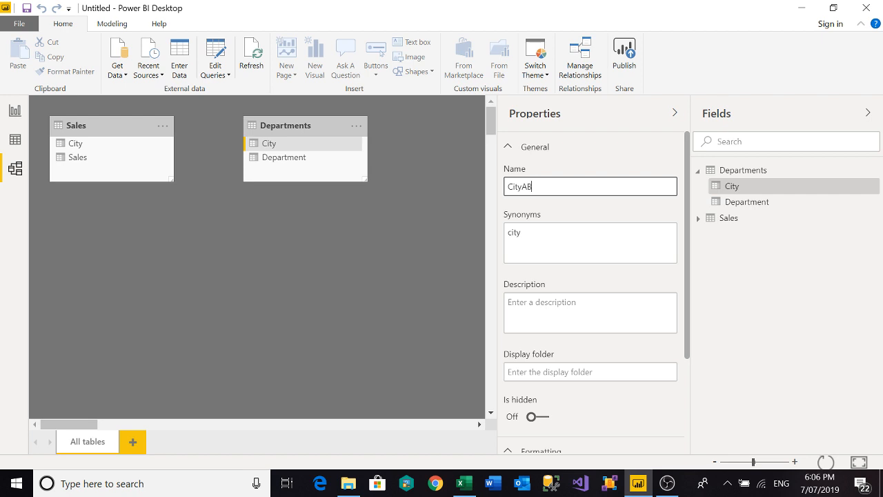
{"action": "left_click", "coordinate": [155, 274]}
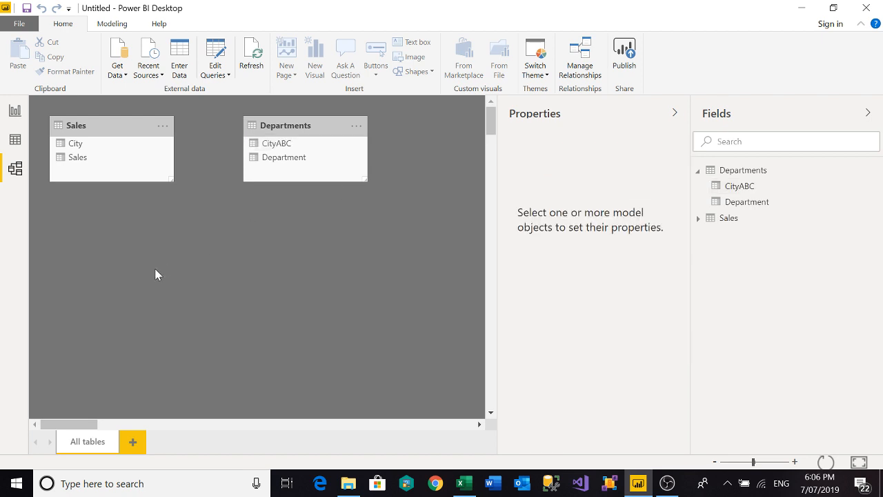
{"action": "left_click", "coordinate": [18, 144]}
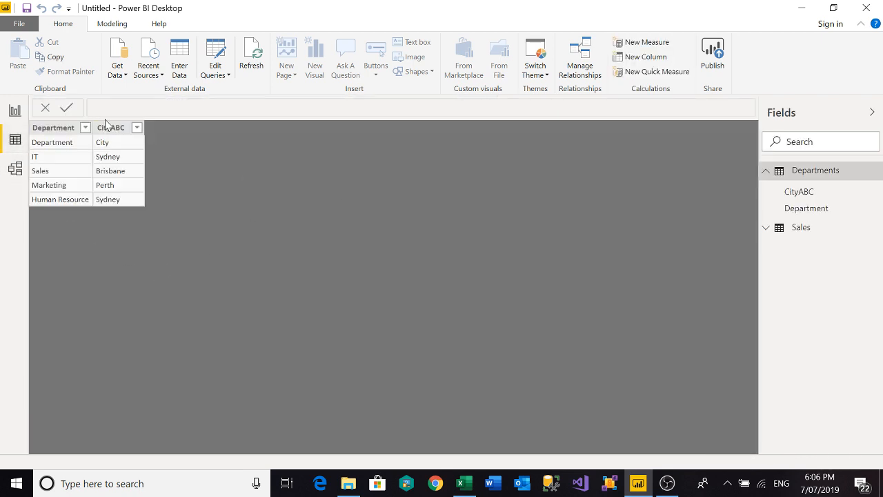
Step: Return to the model and rename the CityABC column of the Departments table as City
{"action": "left_click", "coordinate": [15, 169]}
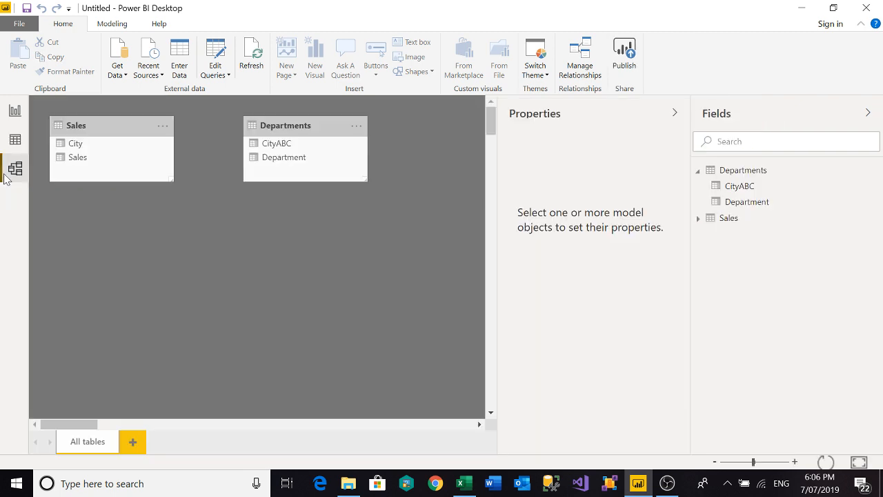
{"action": "left_click", "coordinate": [272, 145]}
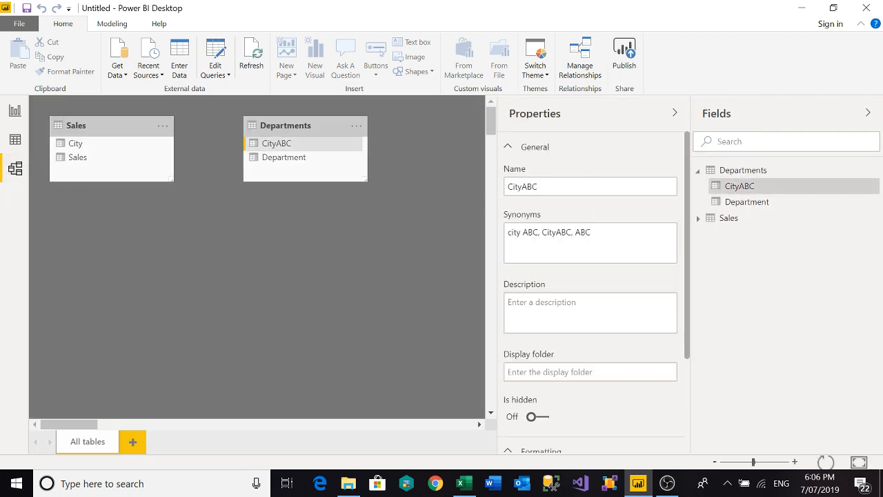
{"action": "left_click", "coordinate": [537, 186]}
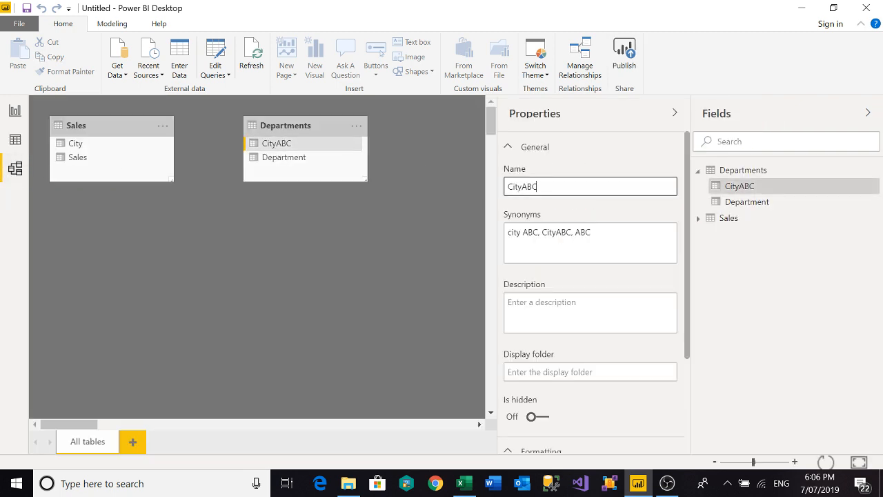
{"action": "left_click", "coordinate": [142, 258]}
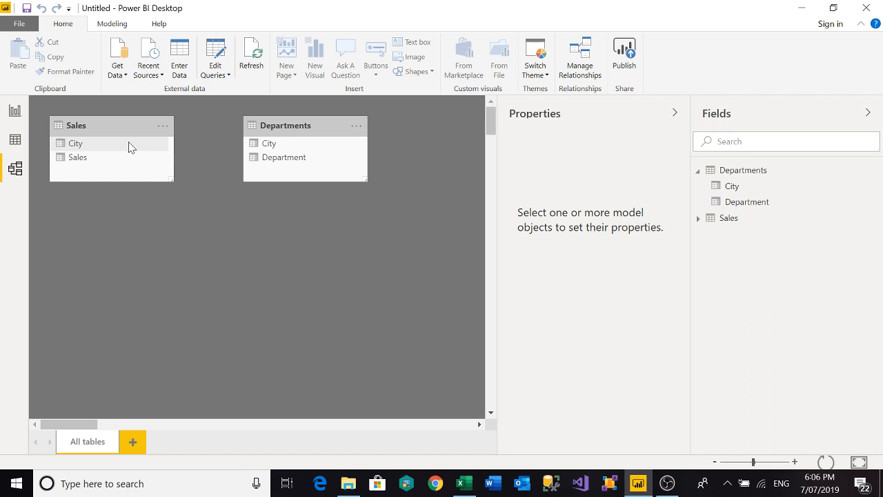
Step: Create a relationship from the Sales table's City column to the Departments table's City column and review its settings without changing them
{"action": "left_click_drag", "start_coordinate": [131, 146], "coordinate": [276, 148]}
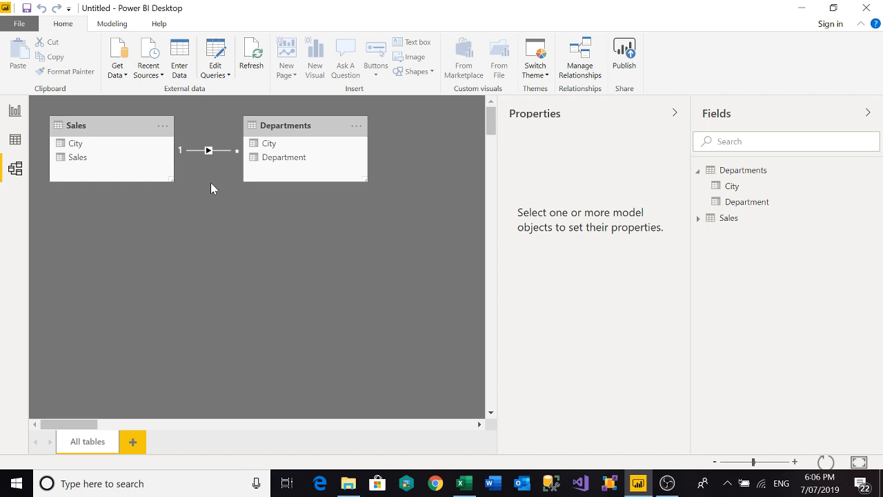
{"action": "double_click", "coordinate": [212, 153]}
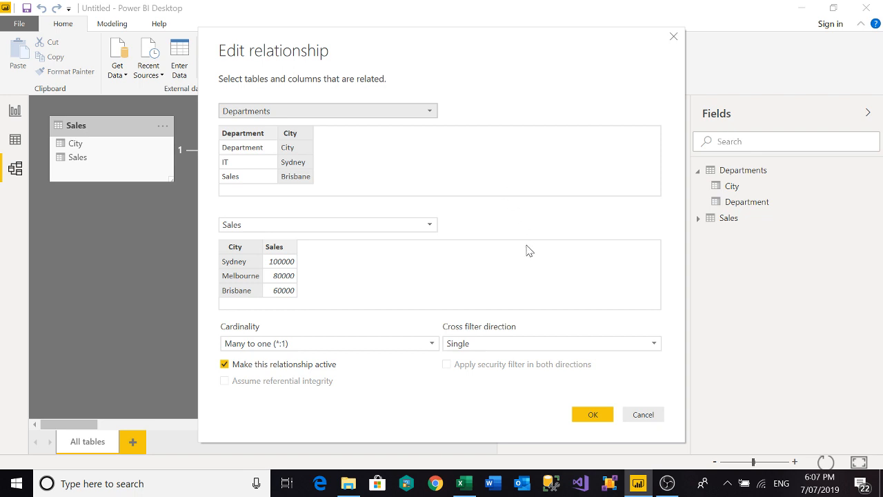
{"action": "left_click", "coordinate": [652, 414]}
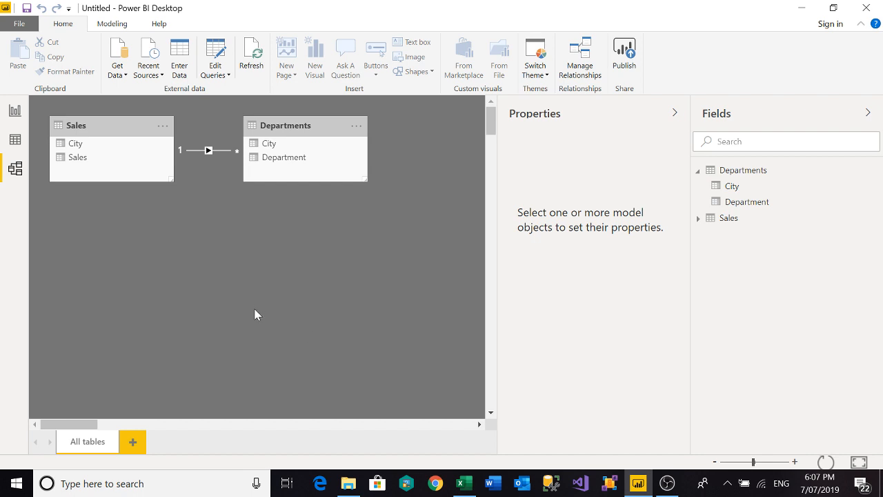
Step: Add a slicer to the report page beside the treemap, using the Department field of the Departments table
{"action": "left_click", "coordinate": [12, 113]}
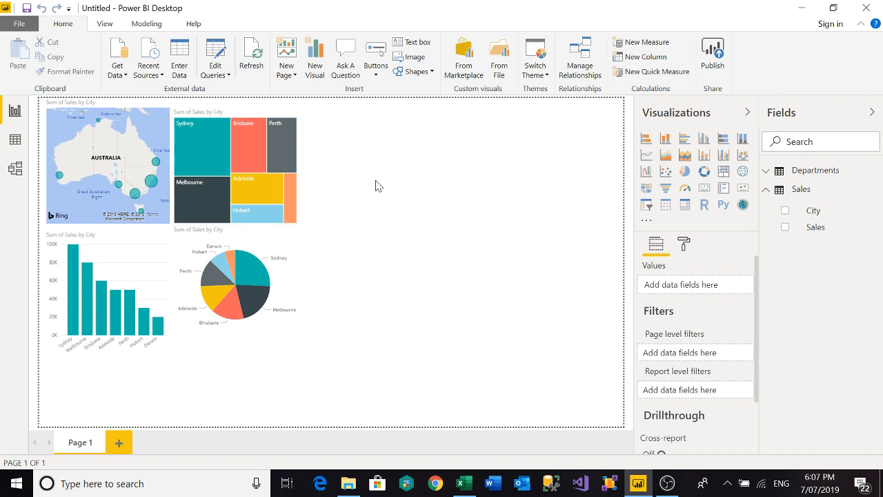
{"action": "left_click", "coordinate": [317, 63]}
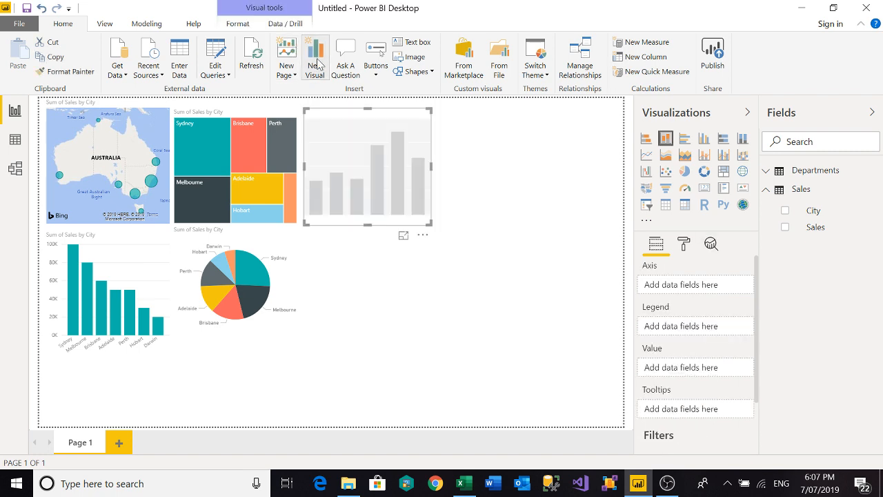
{"action": "left_click", "coordinate": [646, 206]}
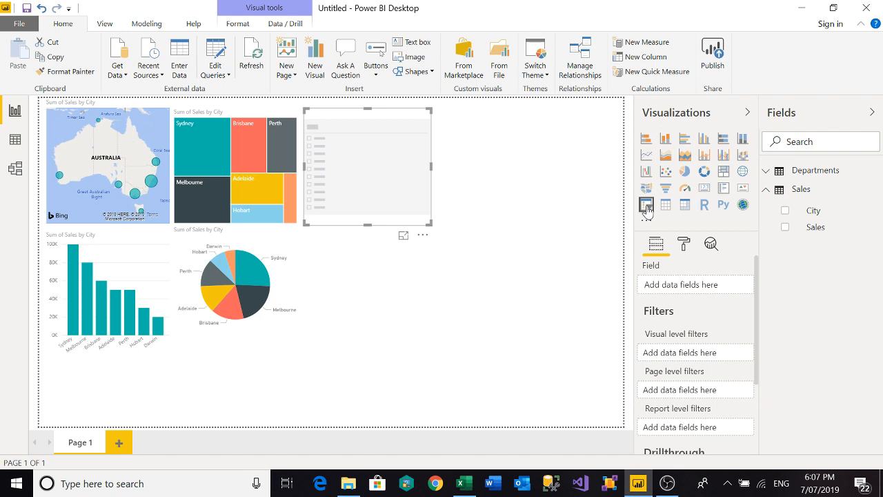
{"action": "left_click", "coordinate": [765, 171]}
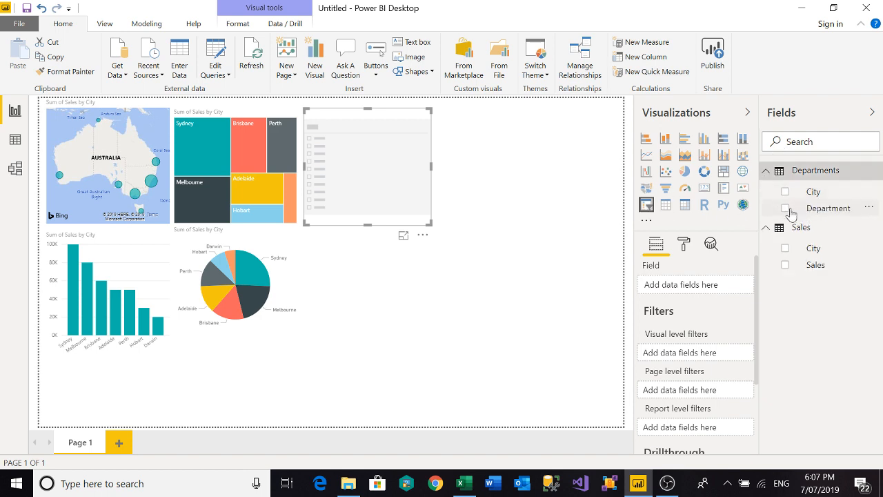
{"action": "left_click", "coordinate": [788, 209]}
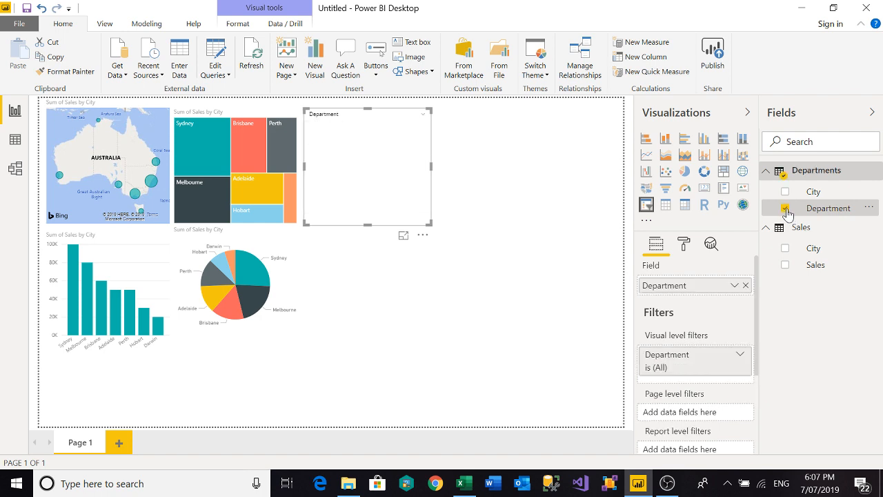
{"action": "left_click", "coordinate": [507, 245]}
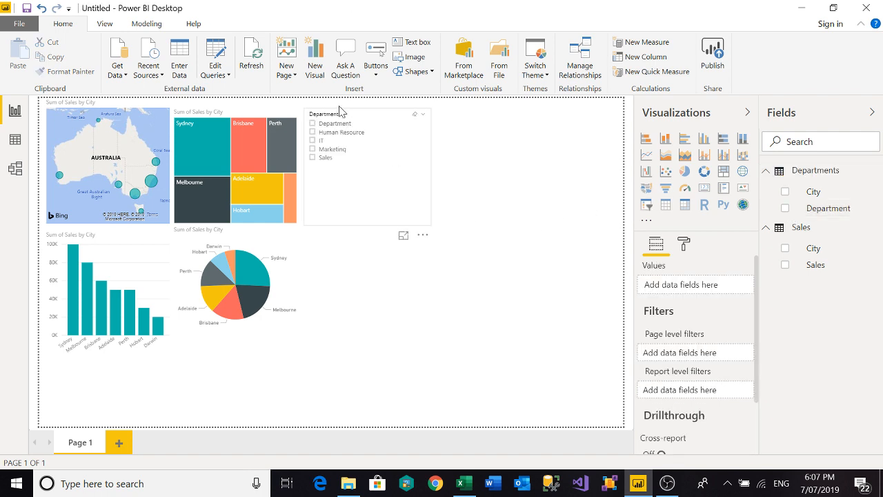
Step: Cross-highlight the report visuals from the treemap for Brisbane, Sydney, Perth and Sydney again, comparing them with the Department slicer
{"action": "left_click", "coordinate": [313, 149]}
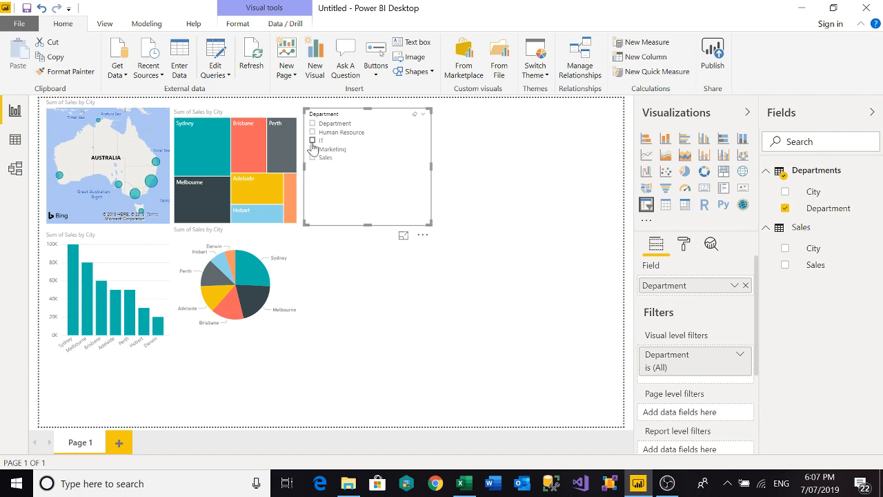
{"action": "left_click", "coordinate": [247, 148]}
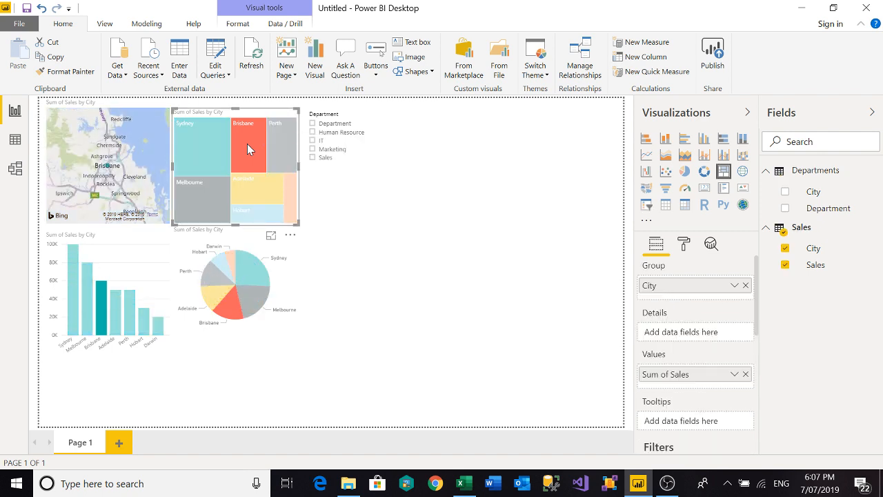
{"action": "left_click", "coordinate": [194, 167]}
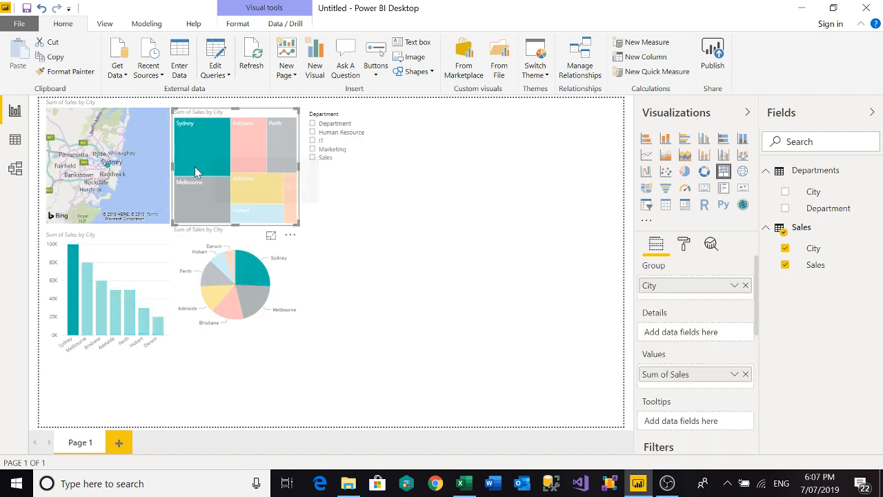
{"action": "left_click", "coordinate": [270, 143]}
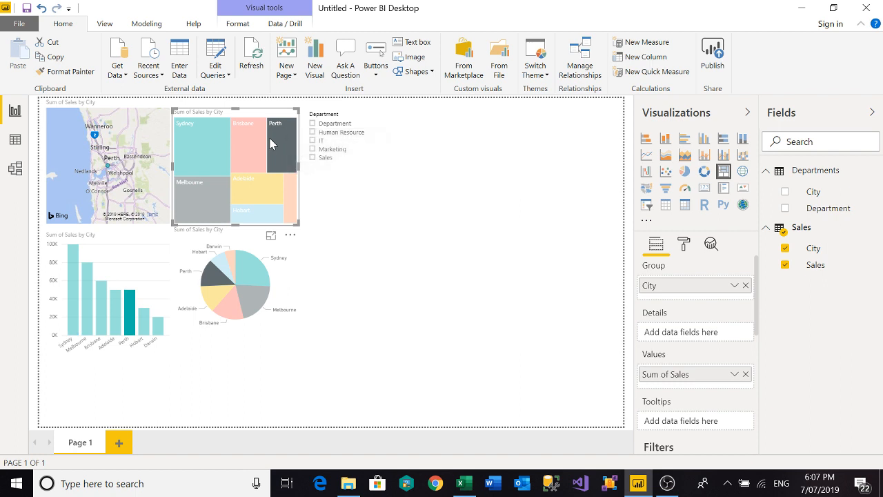
{"action": "left_click", "coordinate": [206, 166]}
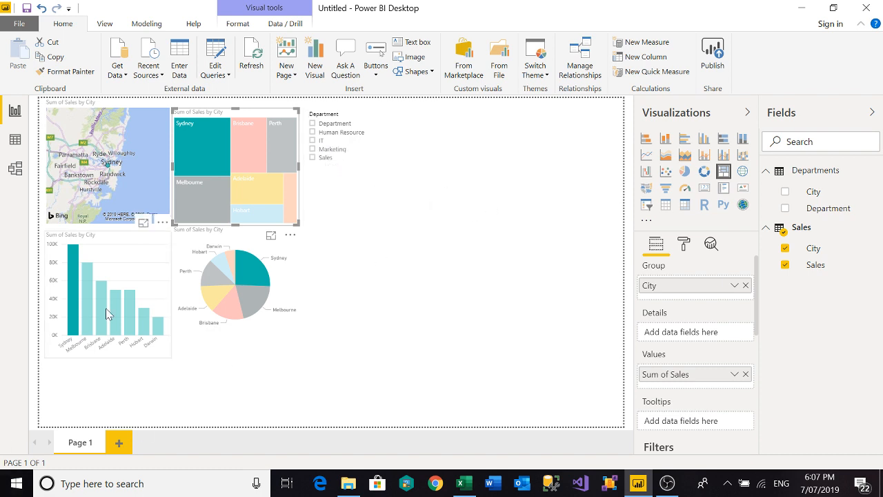
Step: Check the Sales to Departments relationship in the model, and select Human Resource in the report's Department slicer
{"action": "left_click", "coordinate": [15, 168]}
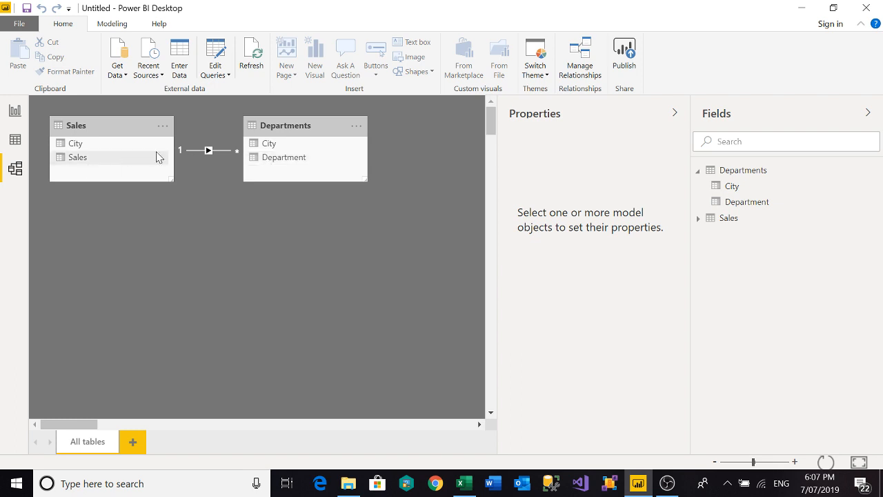
{"action": "left_click", "coordinate": [15, 111]}
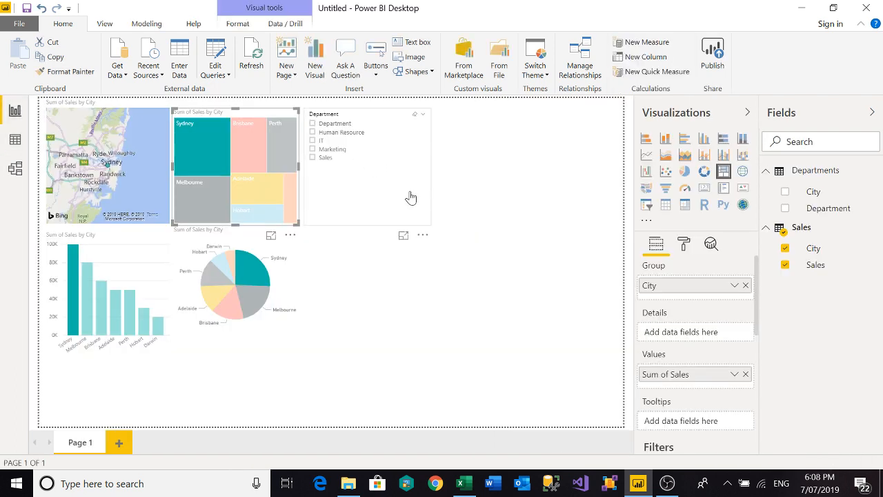
{"action": "left_click", "coordinate": [338, 138]}
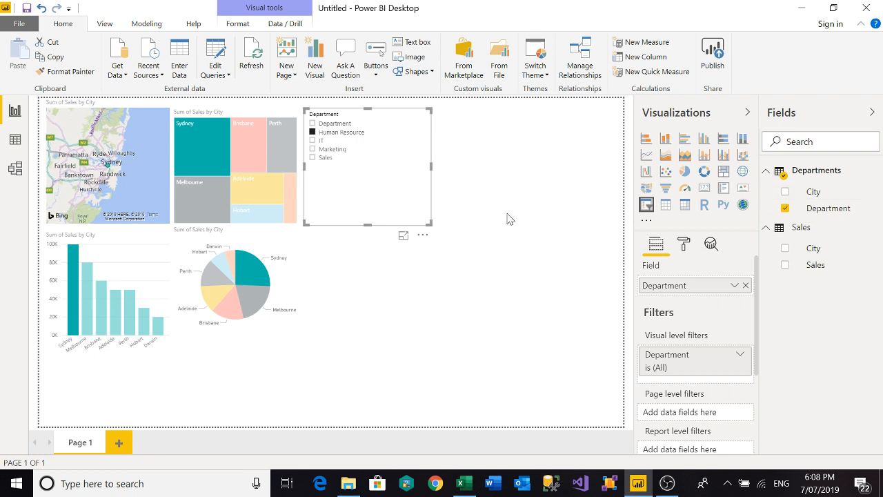
Step: Switch the Department slicer's selection to Marketing
{"action": "left_click", "coordinate": [476, 248]}
{"action": "left_click", "coordinate": [364, 152]}
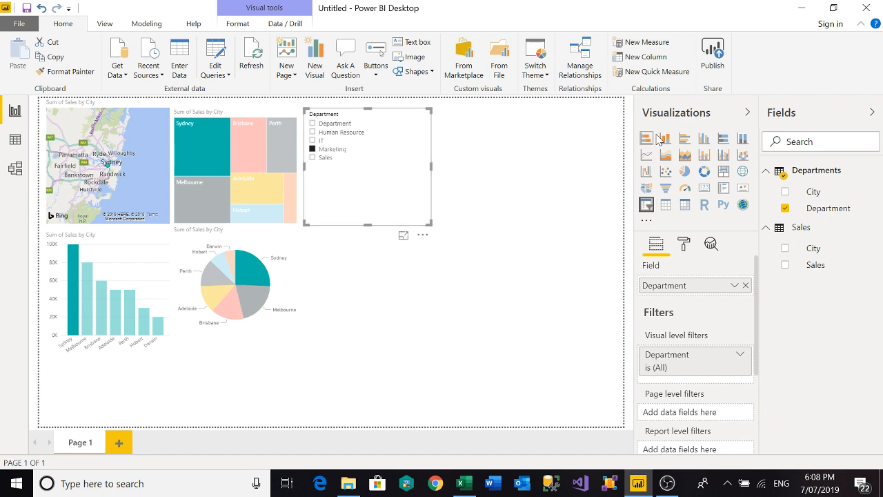
Step: Start publishing the report, saving it as the Power BI file BasicPowerBI in the PowerBI folder, and dismiss the sign-in request
{"action": "left_click", "coordinate": [720, 72]}
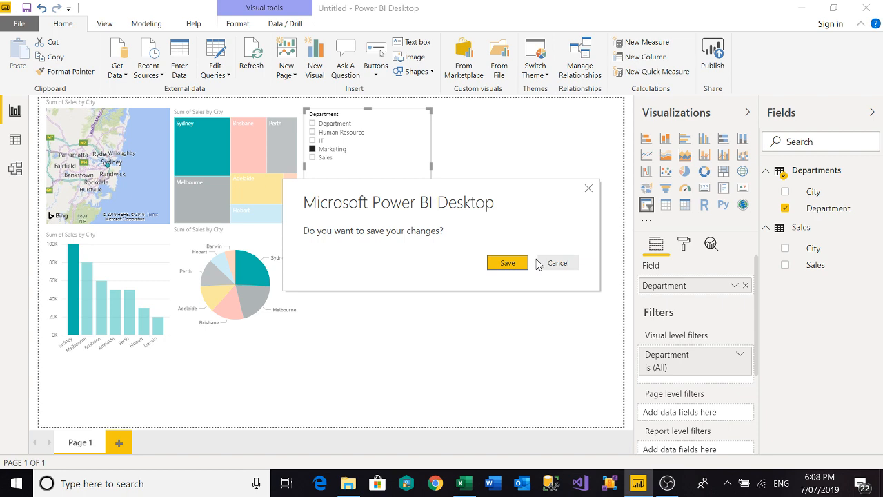
{"action": "left_click", "coordinate": [507, 263]}
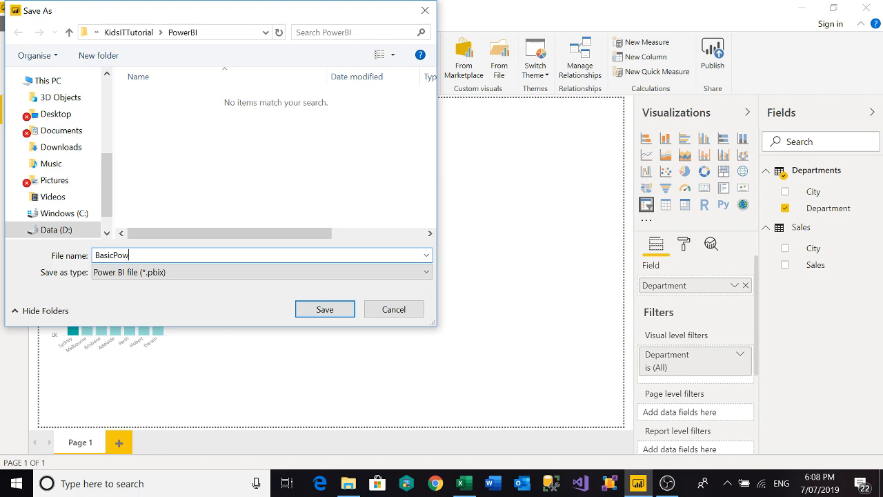
{"action": "type", "text": "BI"}
{"action": "left_click", "coordinate": [310, 312]}
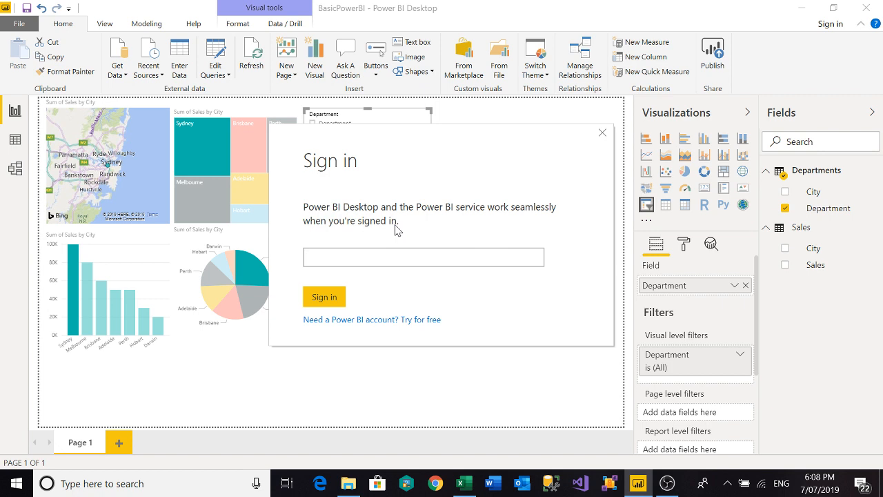
{"action": "left_click", "coordinate": [601, 134]}
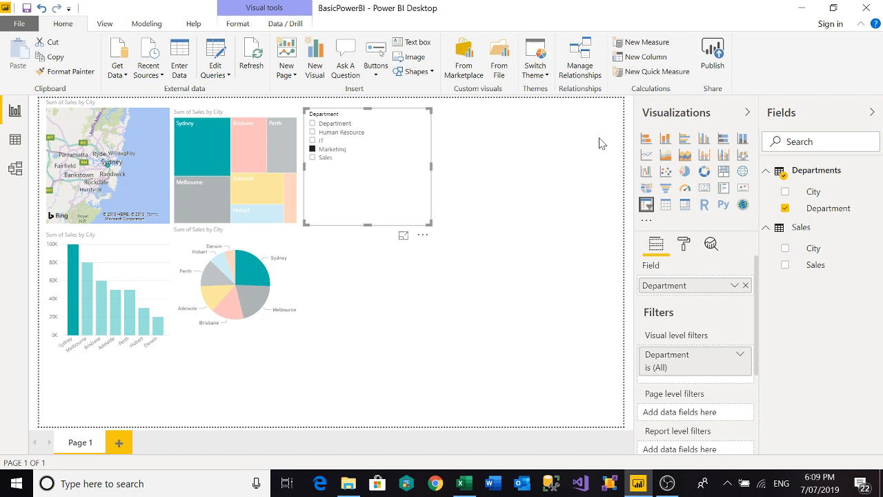
Step: Switch to File Explorer to locate BasicPowerBI.pbix in the PowerBI folder, and close the report in Power BI Desktop
{"action": "left_click", "coordinate": [349, 484]}
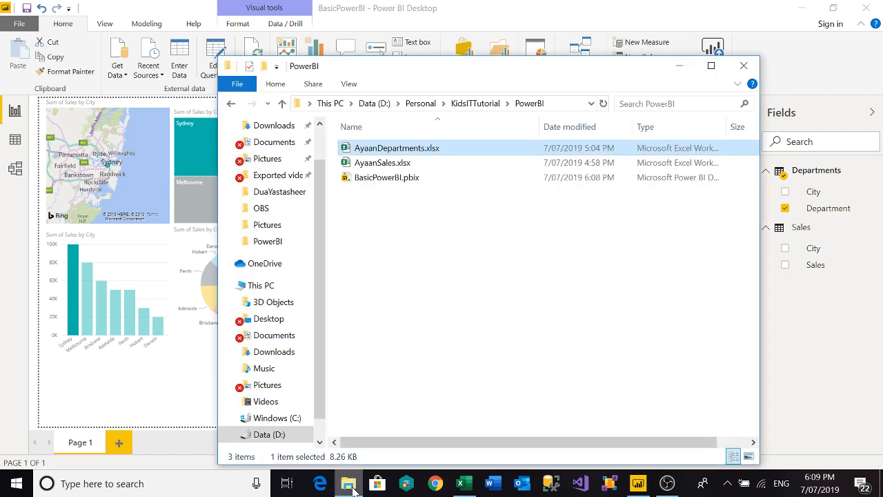
{"action": "left_click", "coordinate": [402, 291]}
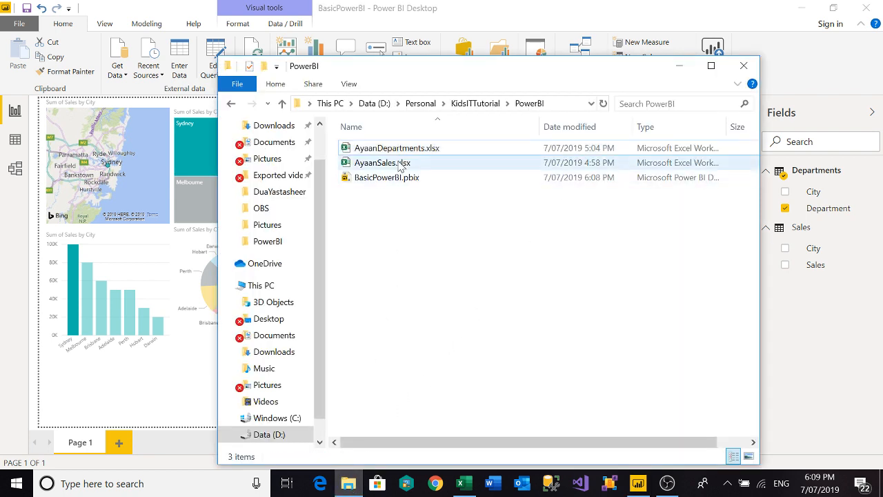
{"action": "left_click", "coordinate": [401, 178]}
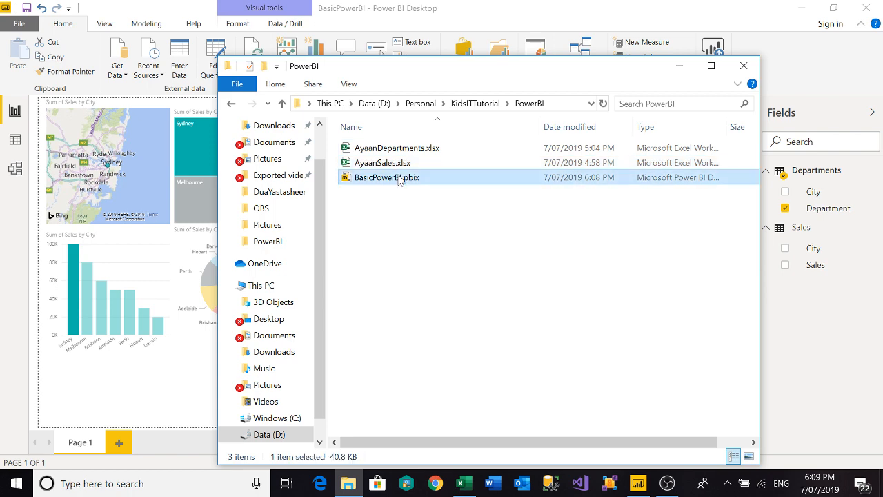
{"action": "left_click", "coordinate": [871, 8]}
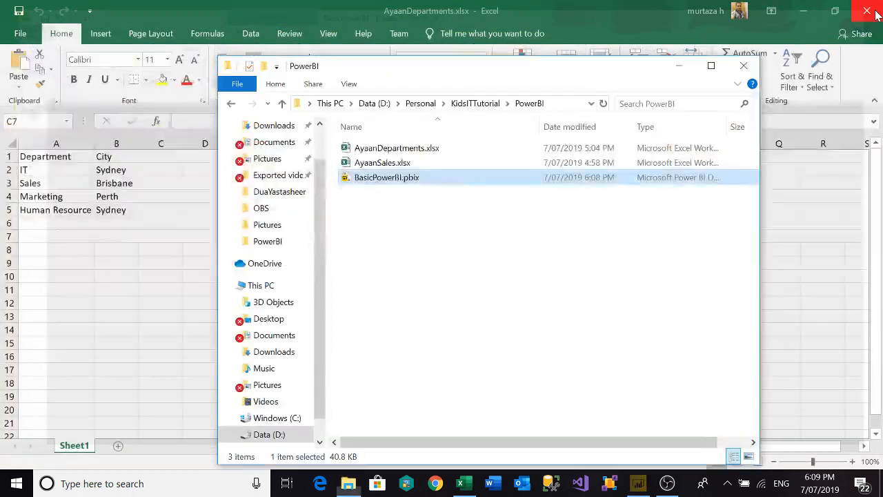
Step: Reopen the saved BasicPowerBI.pbix report from the PowerBI folder and dismiss the Q&A introduction
{"action": "left_click", "coordinate": [347, 302]}
{"action": "left_click", "coordinate": [406, 181]}
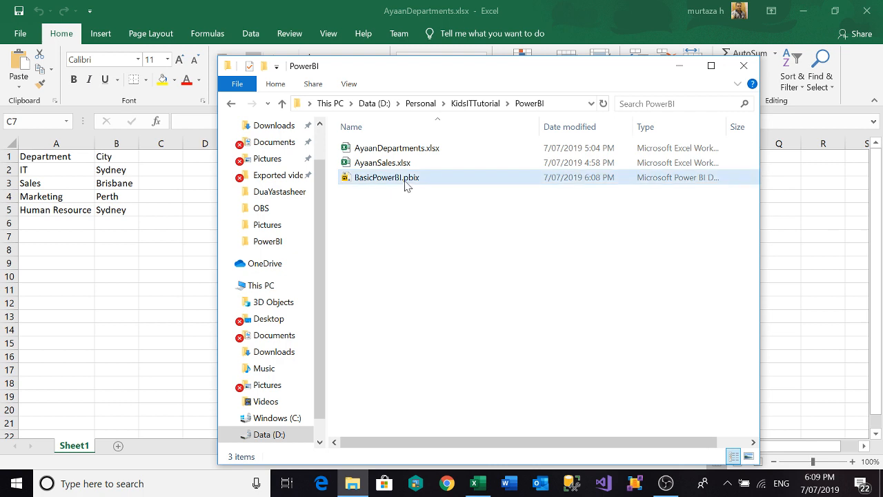
{"action": "double_click", "coordinate": [406, 179]}
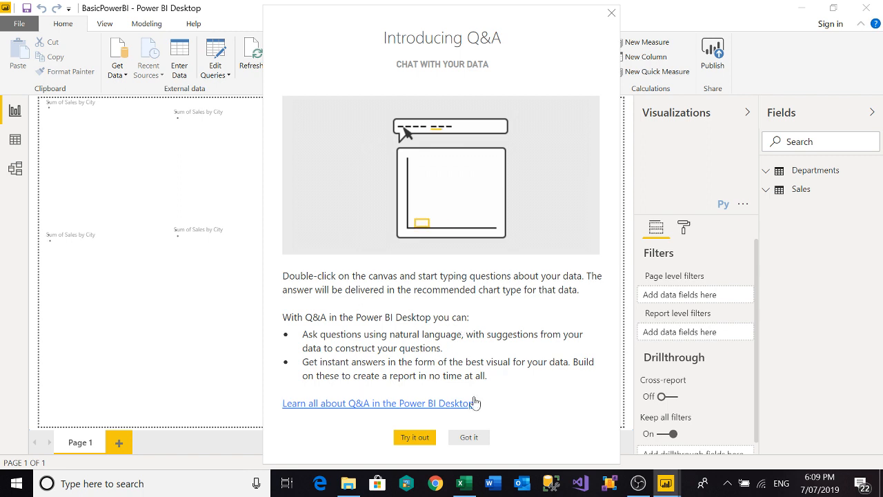
{"action": "left_click", "coordinate": [608, 14]}
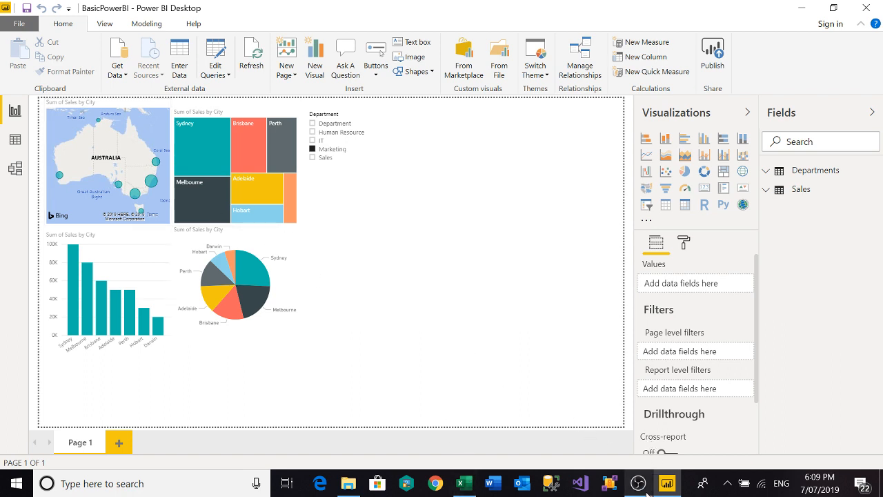
{"action": "mouse_move", "coordinate": [641, 489]}
{"action": "left_click", "coordinate": [636, 422]}
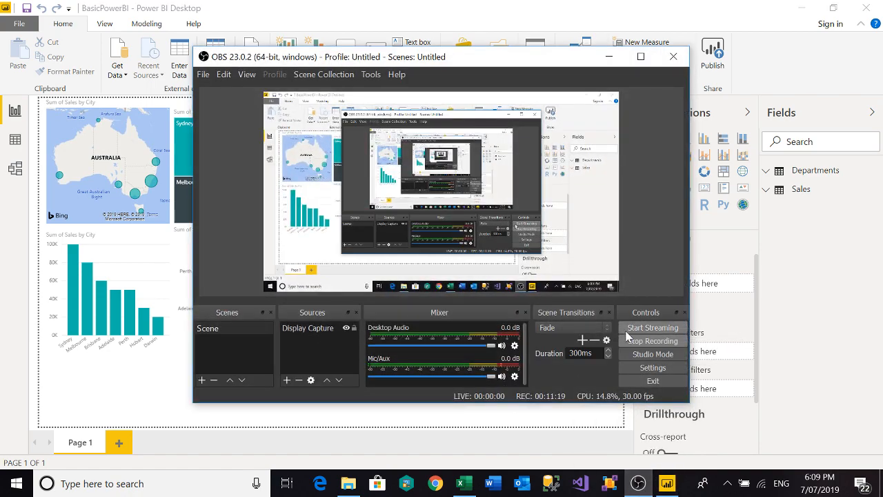